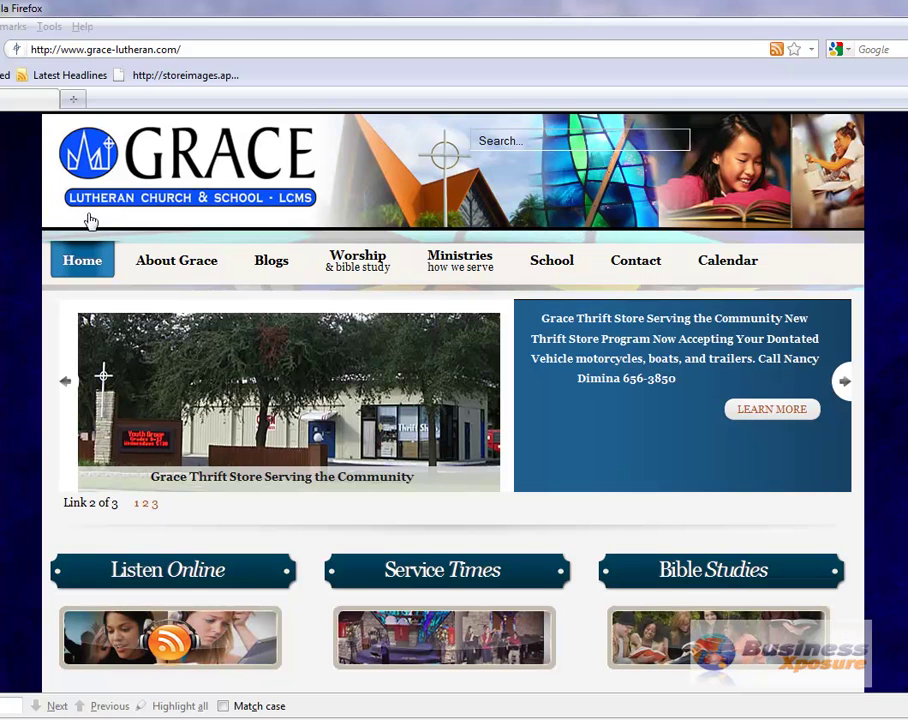
Open the public Church Calendar from the Calendar menu in the site navigation.
mouse_move(709, 258)
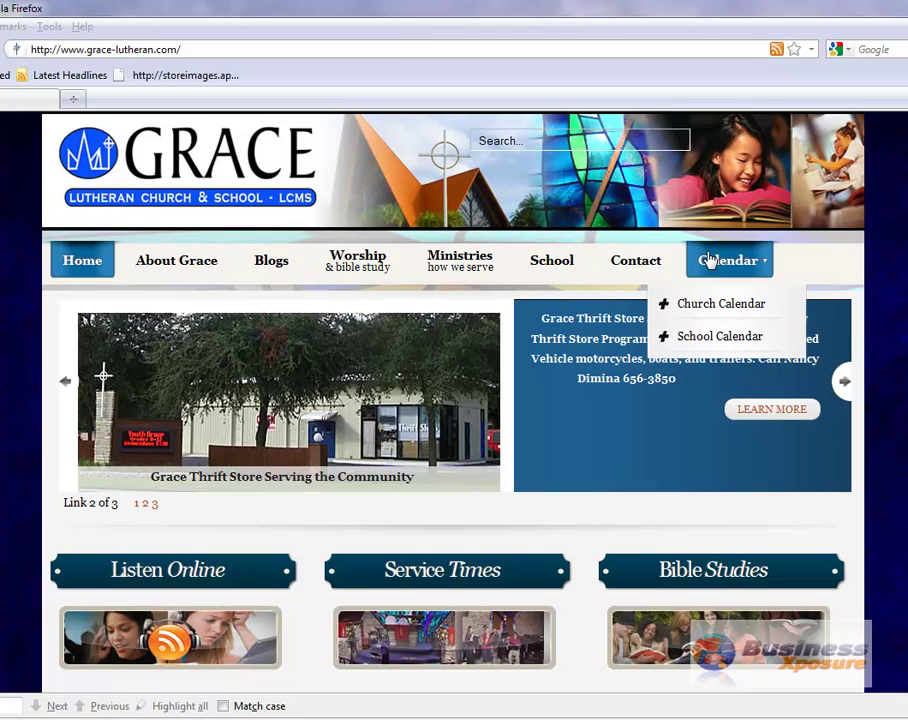
left_click(711, 313)
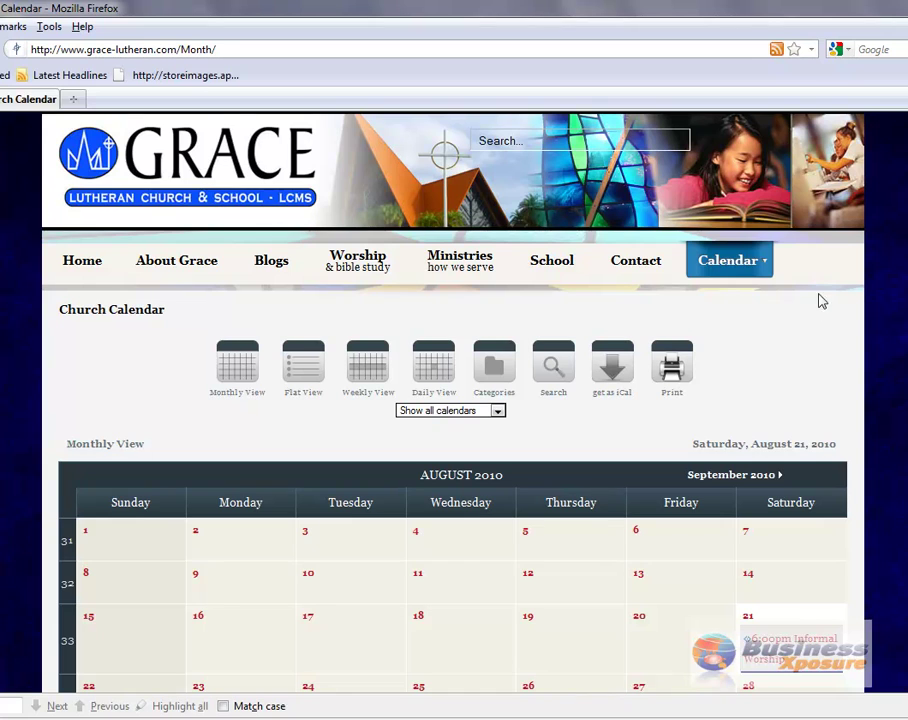
left_click(497, 410)
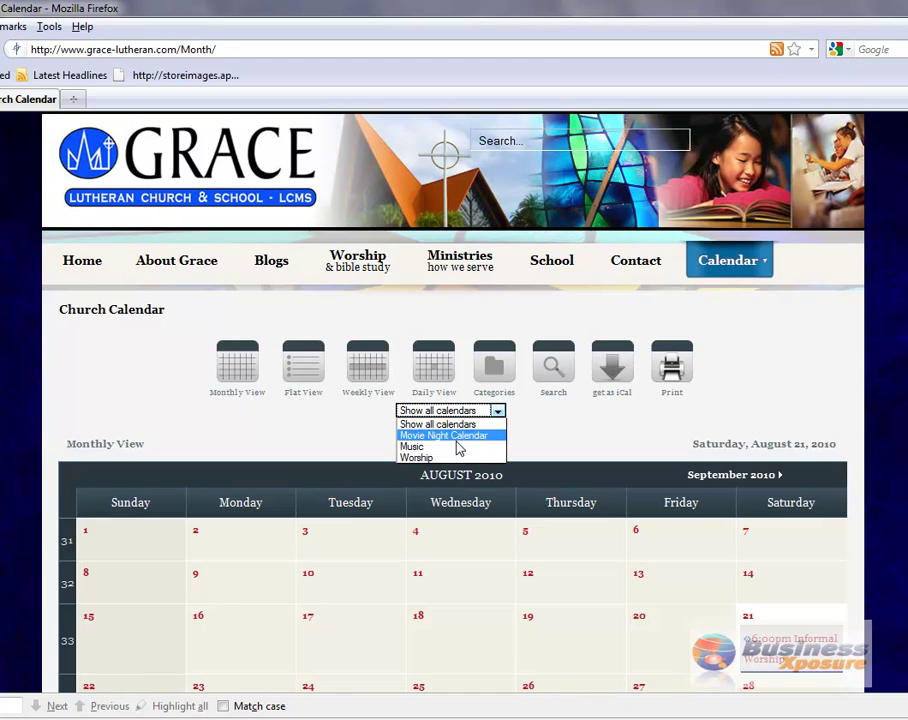
mouse_move(466, 273)
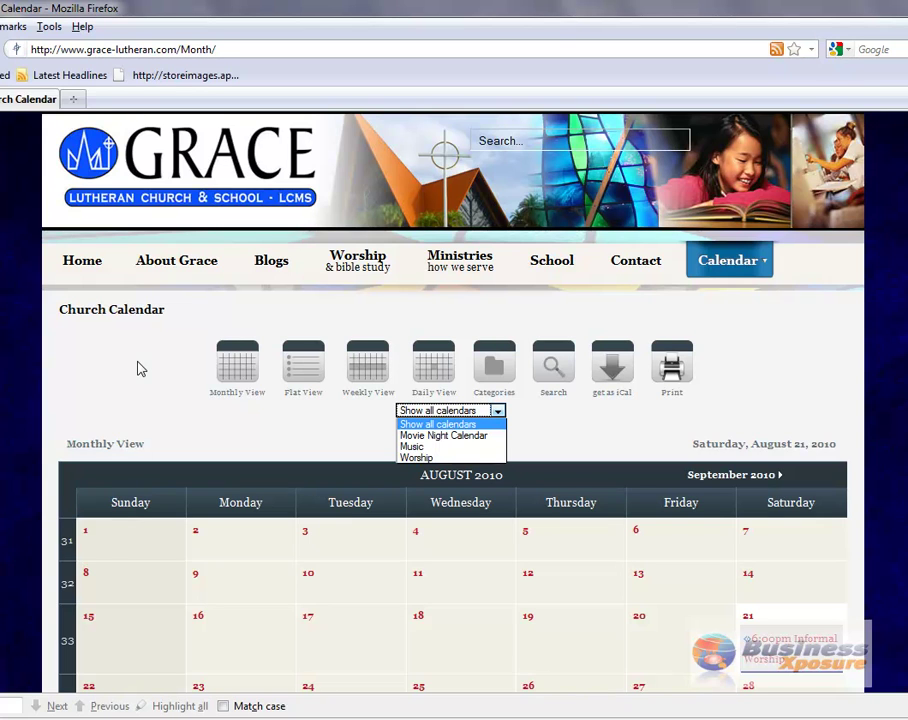
mouse_move(494, 270)
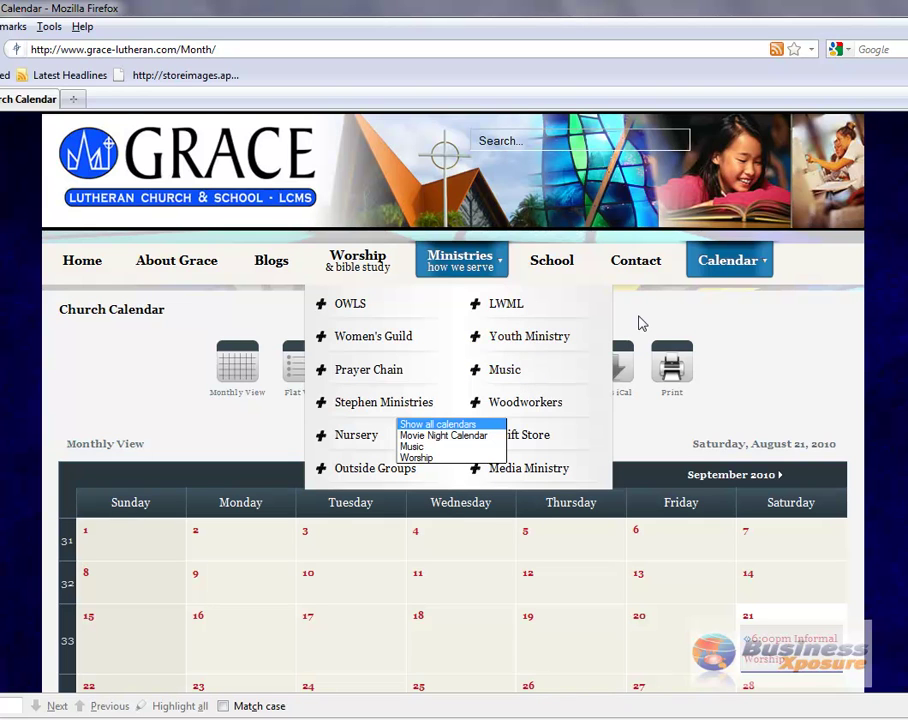
scroll(659, 349, "down", 3)
scroll(661, 351, "up", 3)
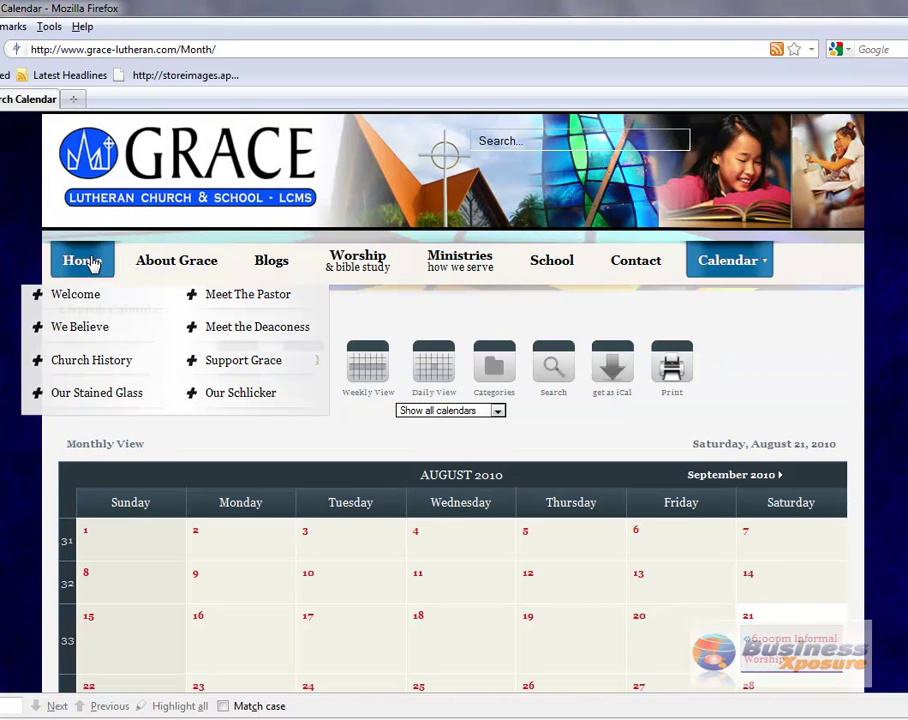
left_click(90, 263)
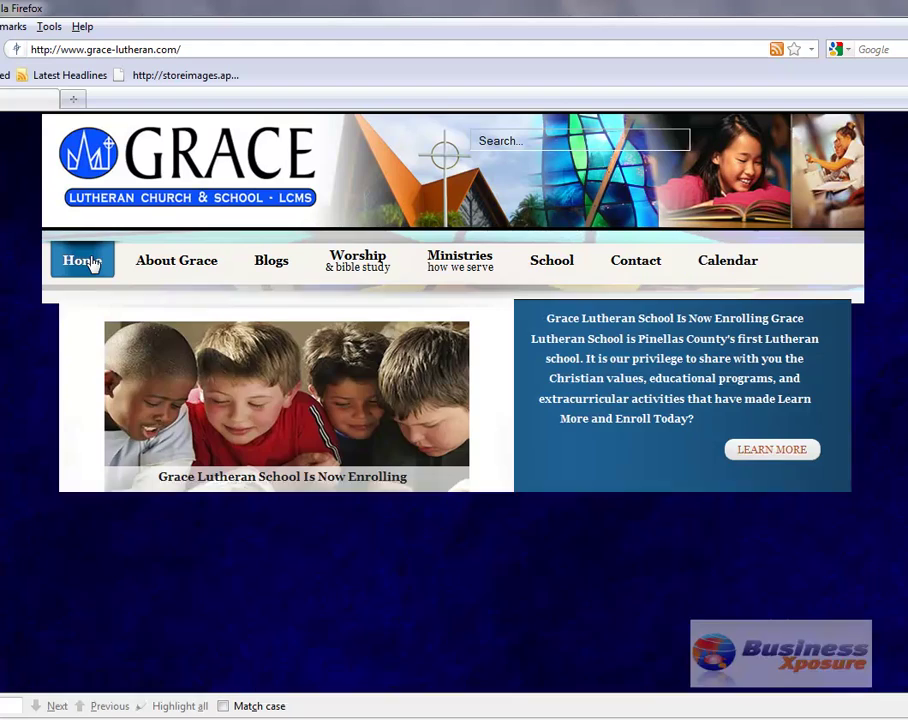
Go to the footer Login page and sign in with the administrator's username and password.
scroll(661, 446, "down", 10)
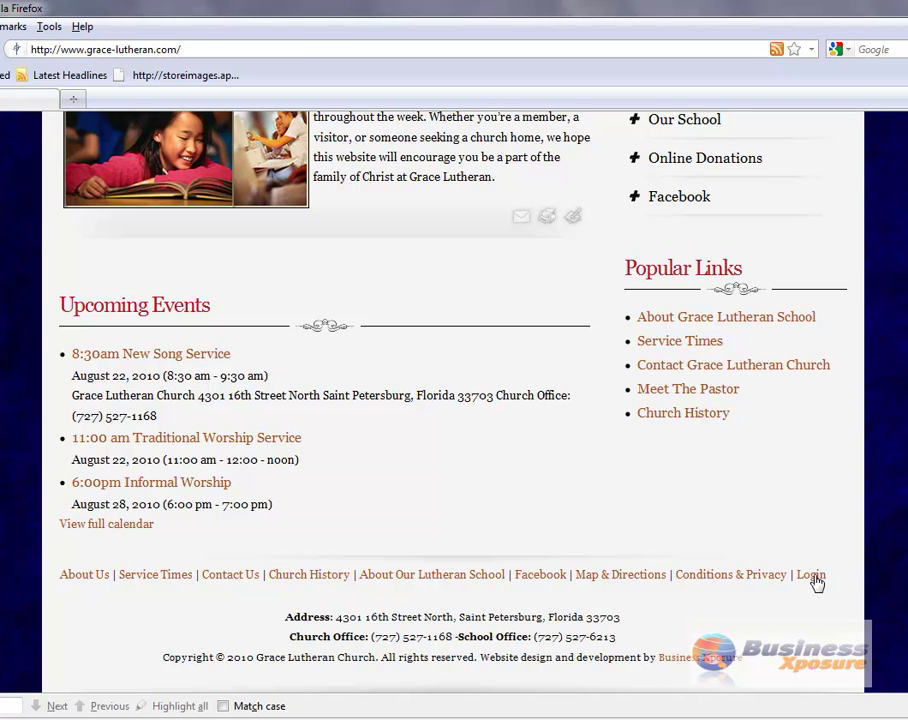
left_click(811, 576)
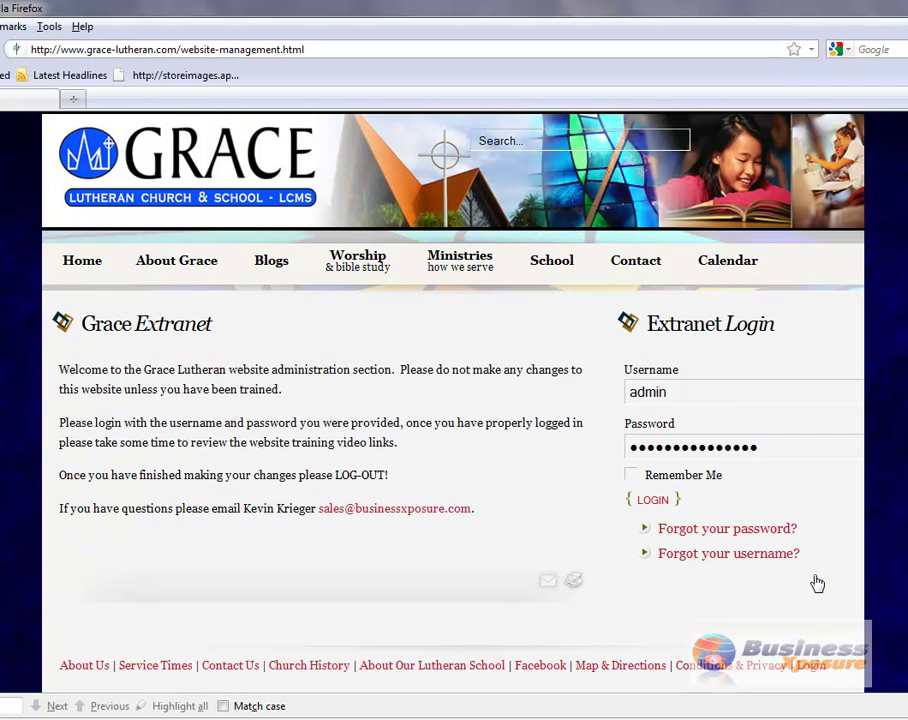
left_click_drag(683, 393, 621, 389)
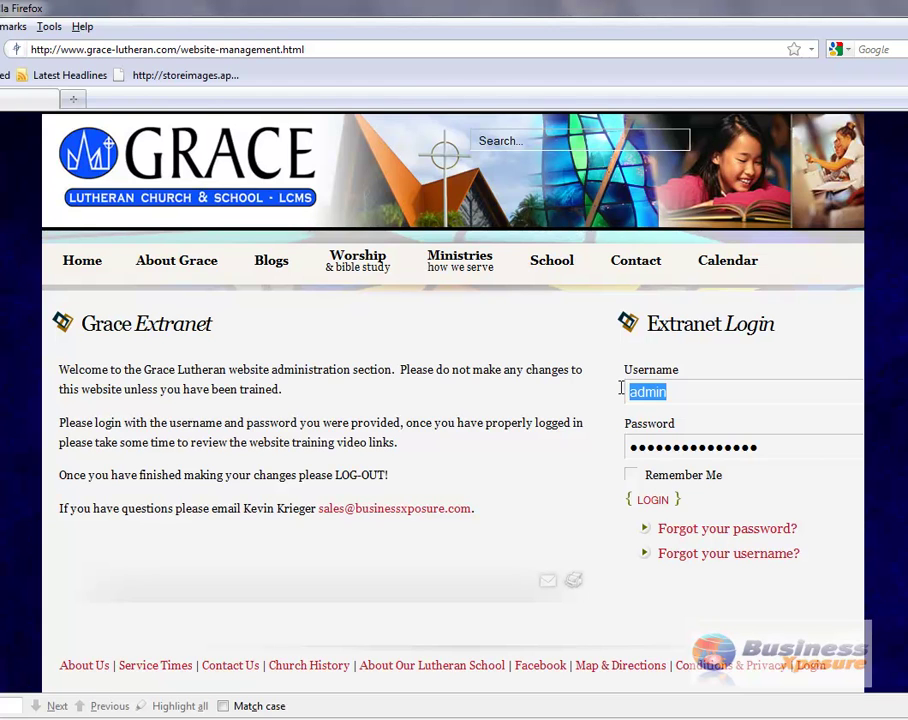
type("kk")
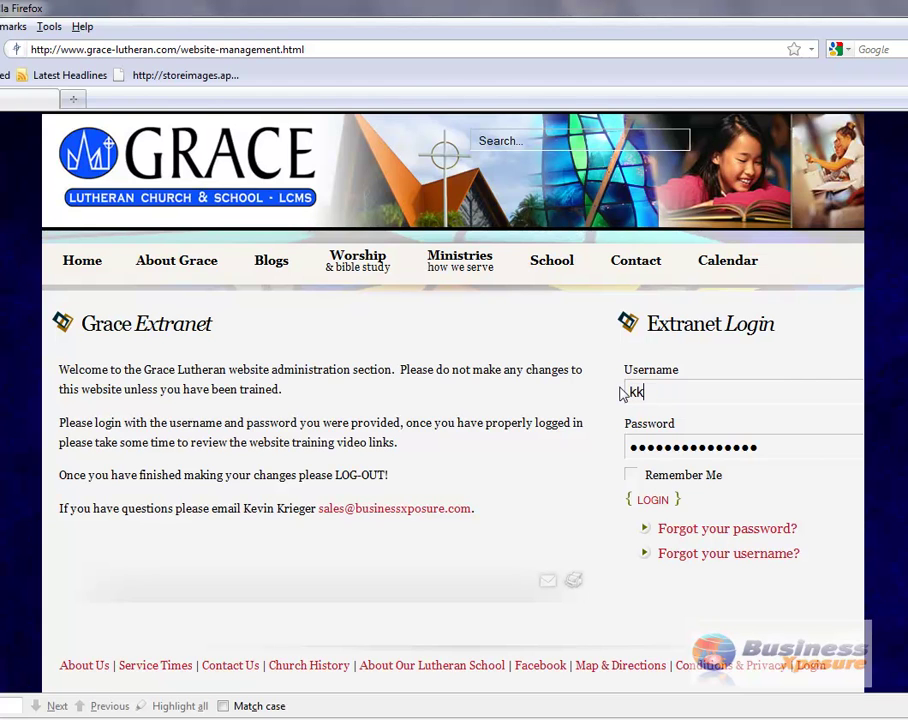
type("rie616")
key("Tab")
type("********")
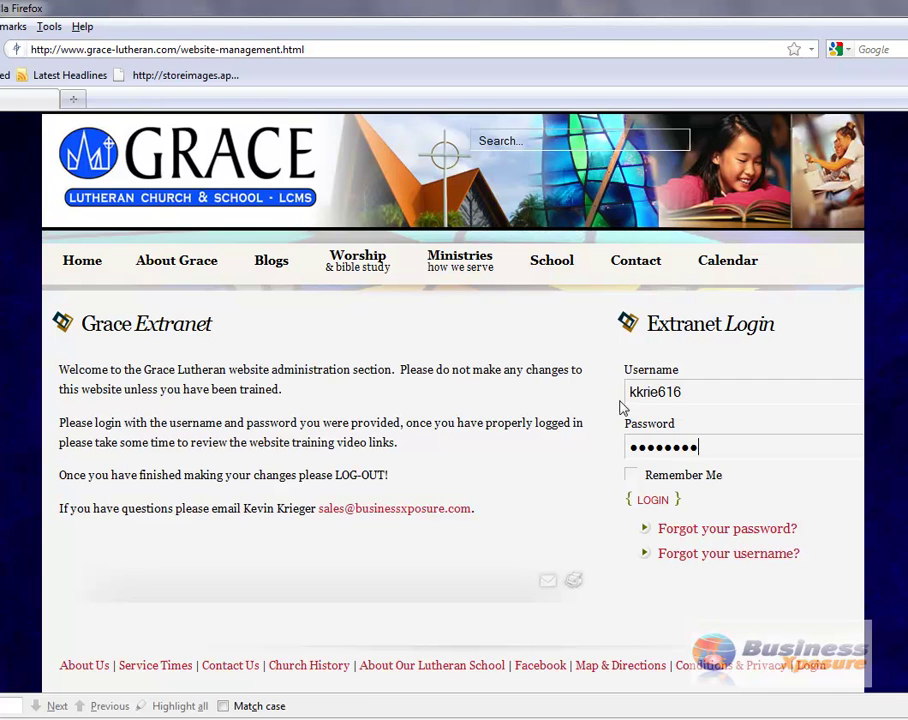
left_click(654, 500)
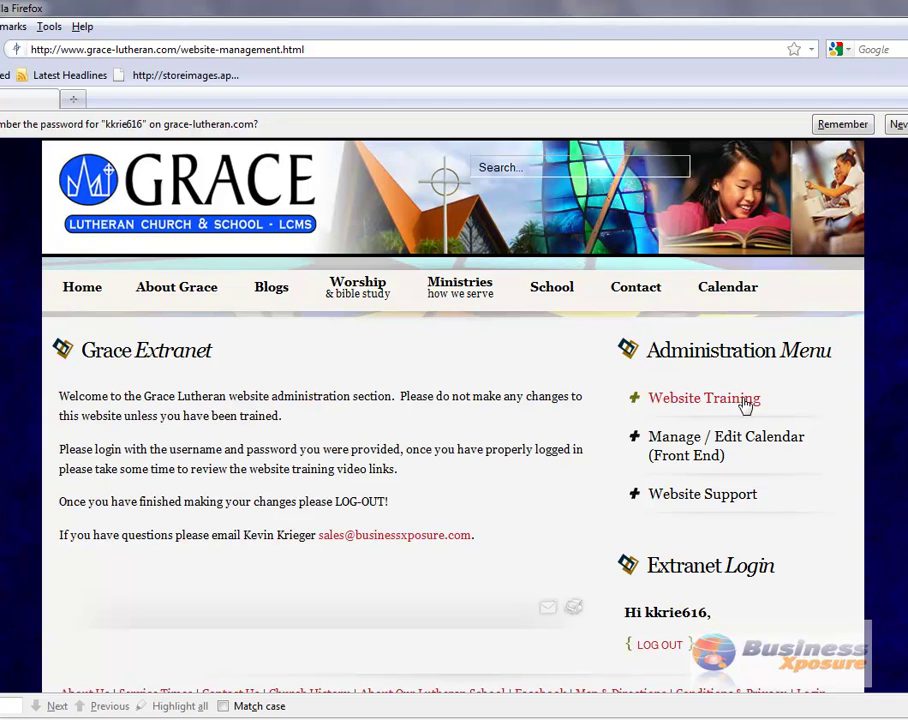
Browse the Website Training tutorial videos, then go to the calendar management page.
left_click(744, 402)
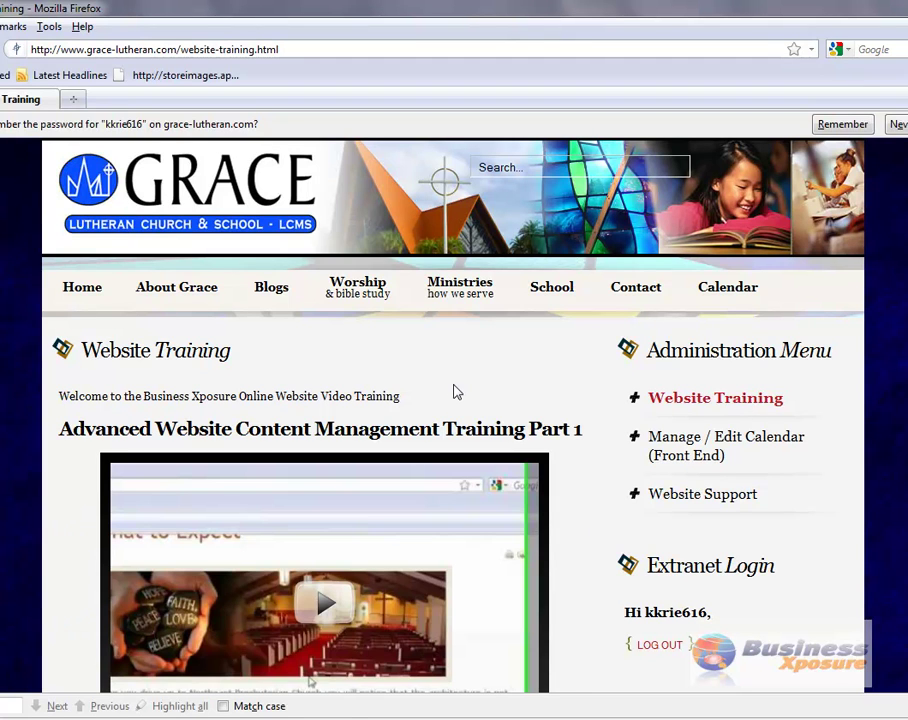
scroll(445, 428, "down", 5)
scroll(443, 440, "up", 2)
scroll(443, 440, "down", 2)
scroll(443, 440, "down", 3)
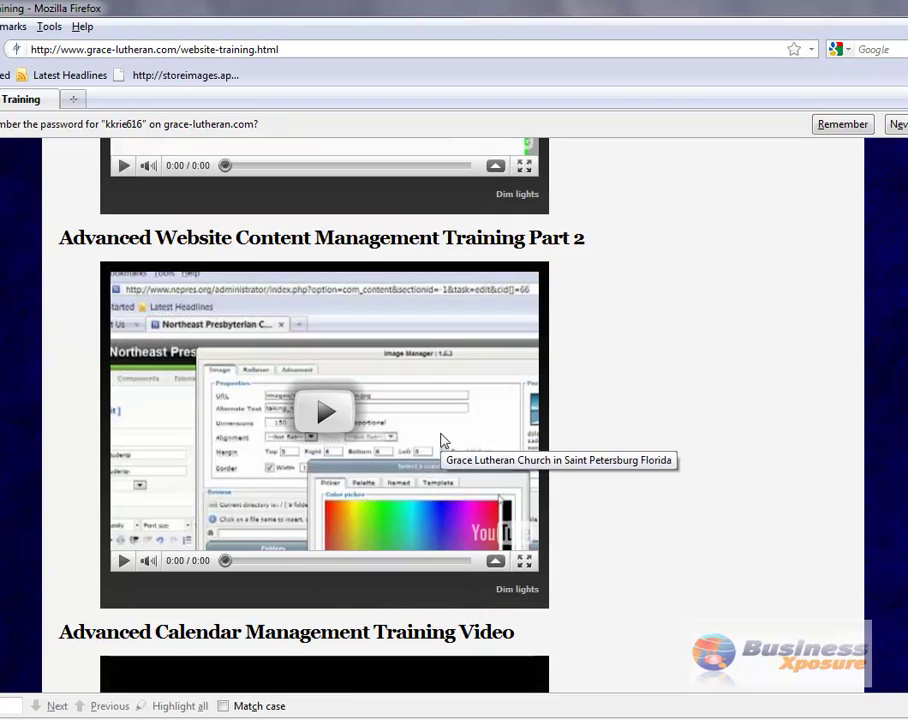
scroll(442, 433, "down", 2)
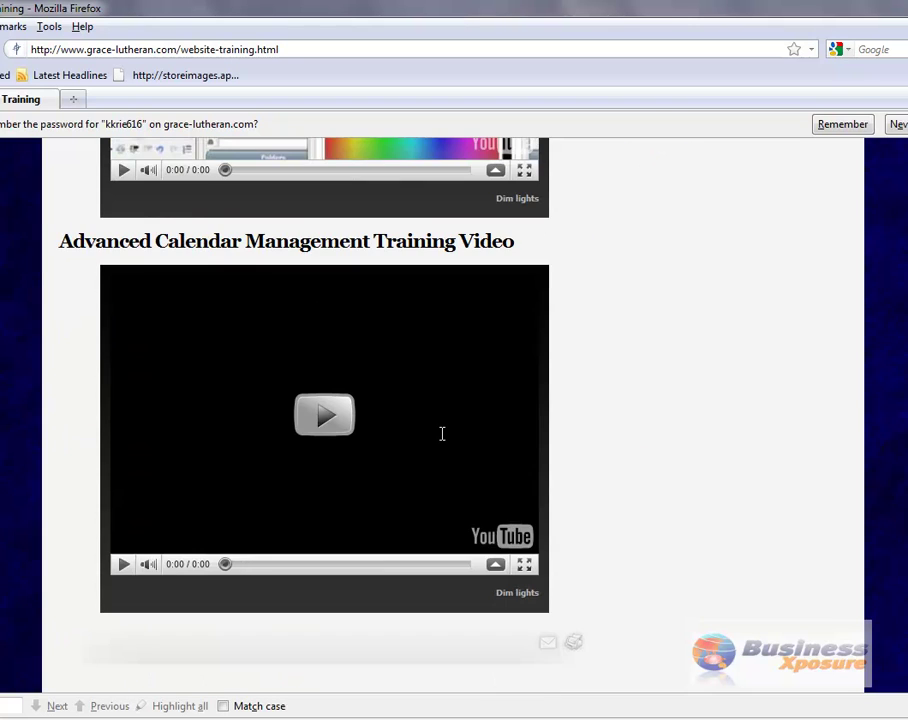
scroll(442, 433, "up", 10)
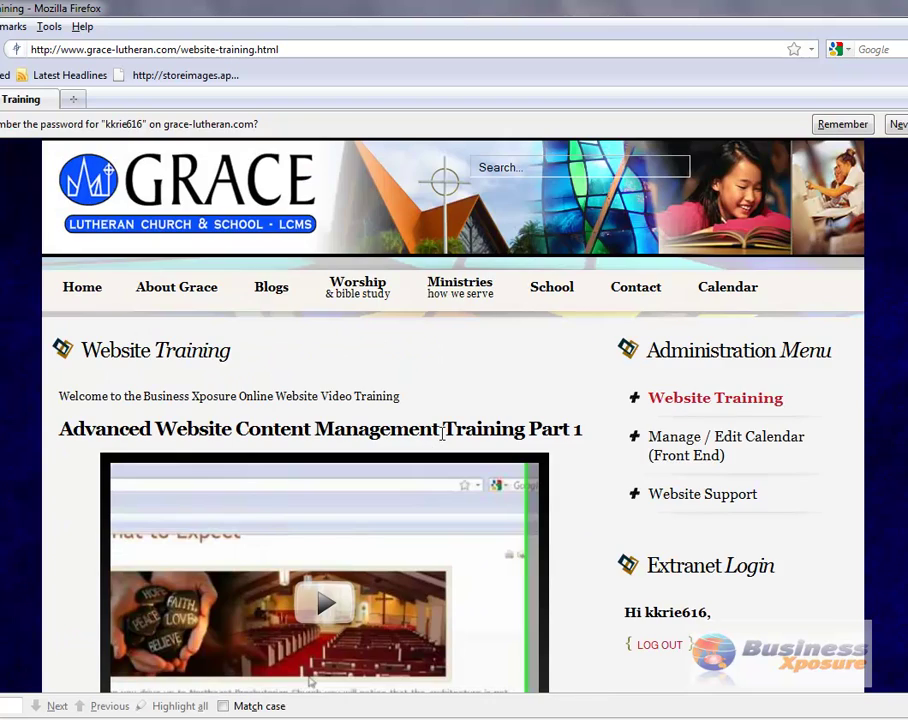
left_click(679, 448)
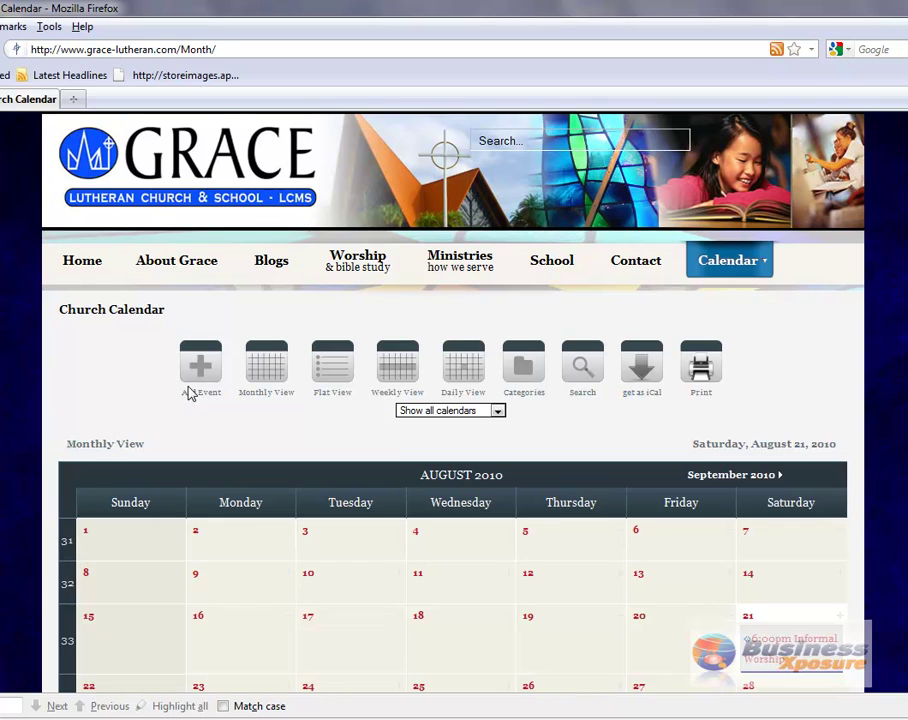
Check the calendar filter list, keeping all calendars shown, and start adding a new event.
left_click(505, 419)
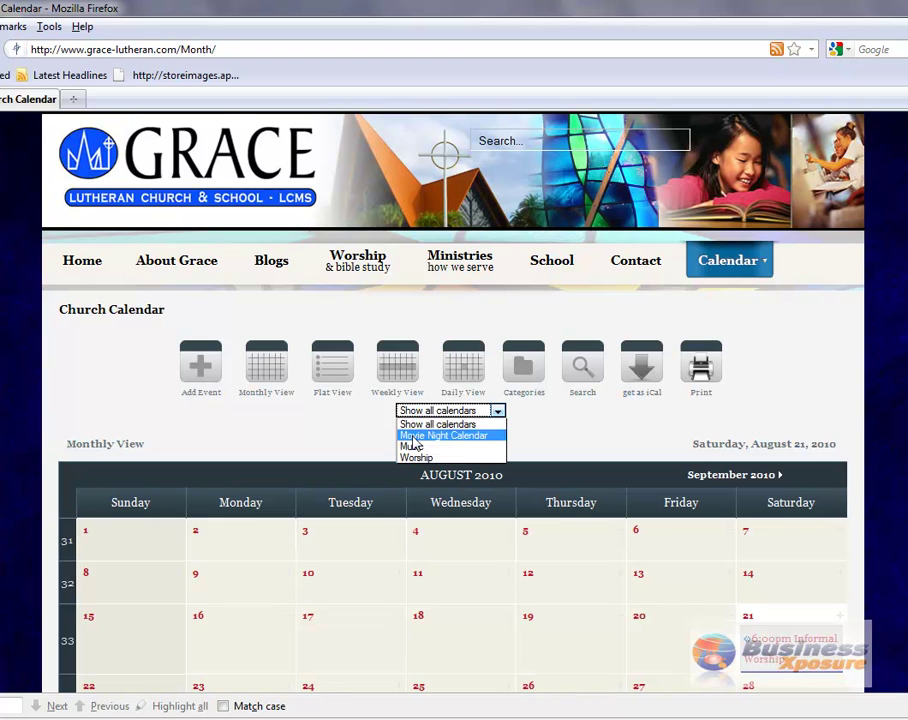
left_click(203, 436)
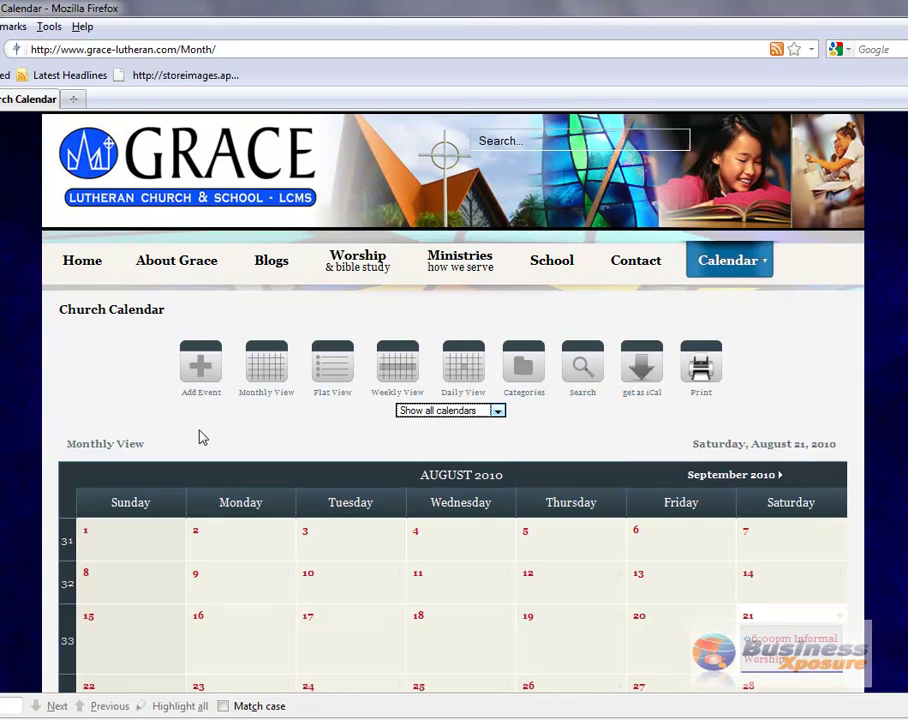
left_click(211, 378)
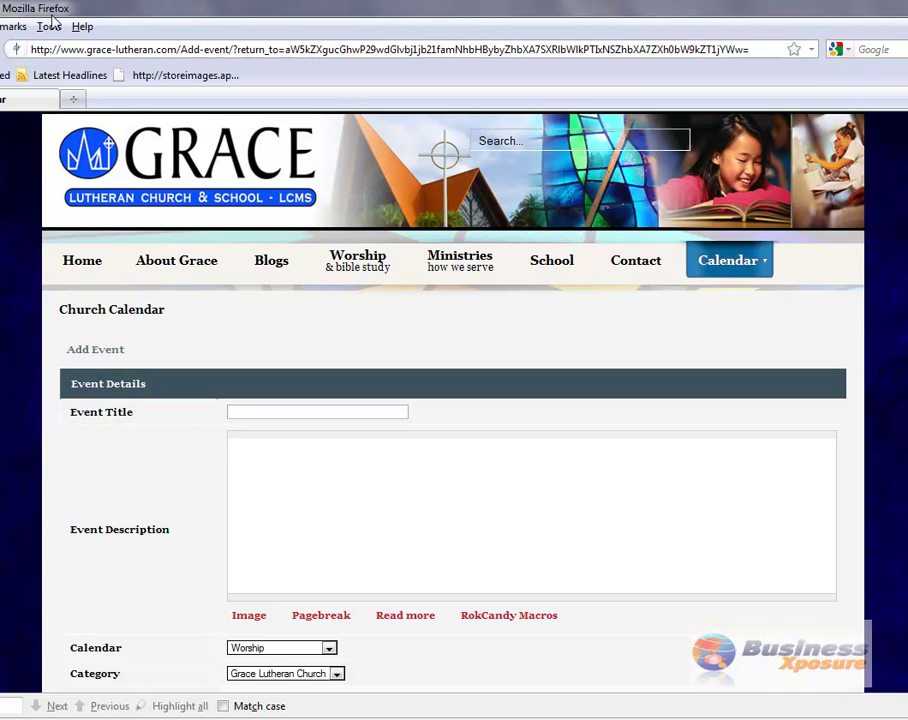
Enter 'Hand Bell Concert' as the title and 'Event Description Goes Here' as the description.
mouse_move(348, 325)
left_click(391, 413)
type("Hand Bell Concert")
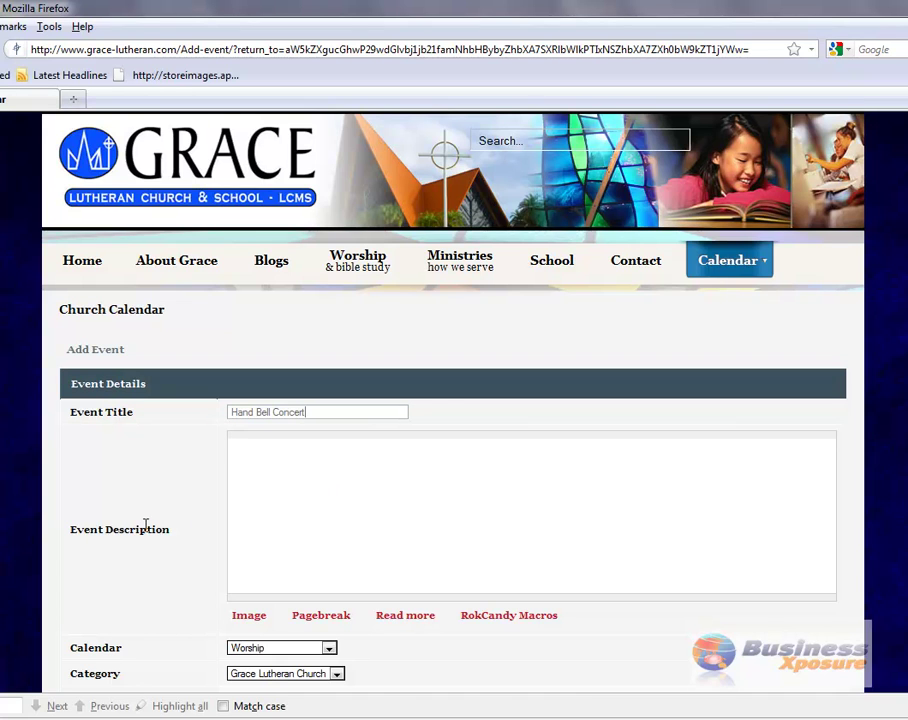
left_click(353, 514)
type("E")
key("BackSpace")
type("Event Description Goes Here")
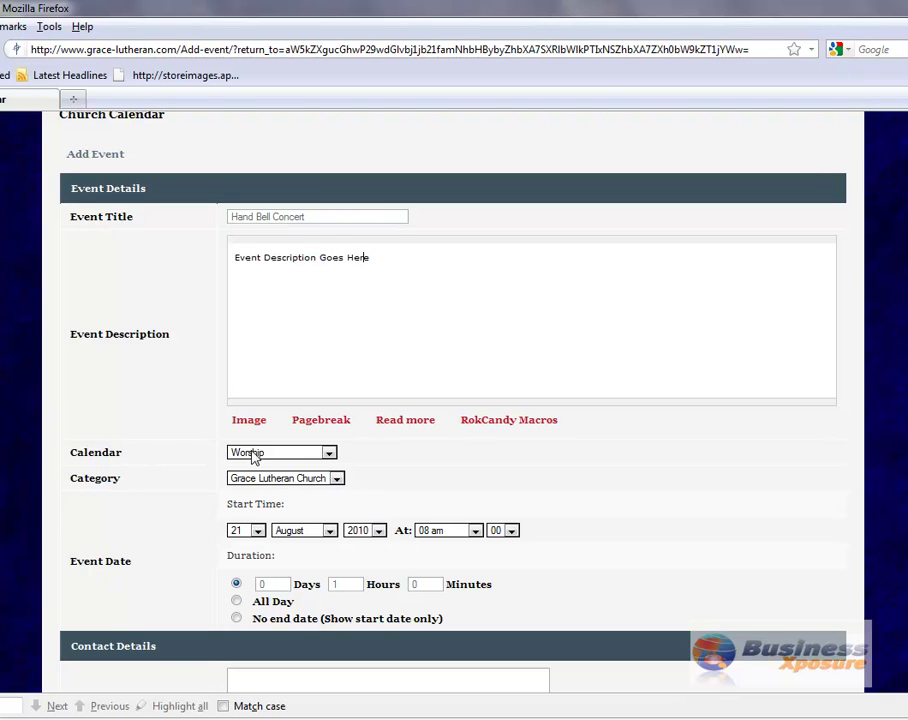
left_click(332, 455)
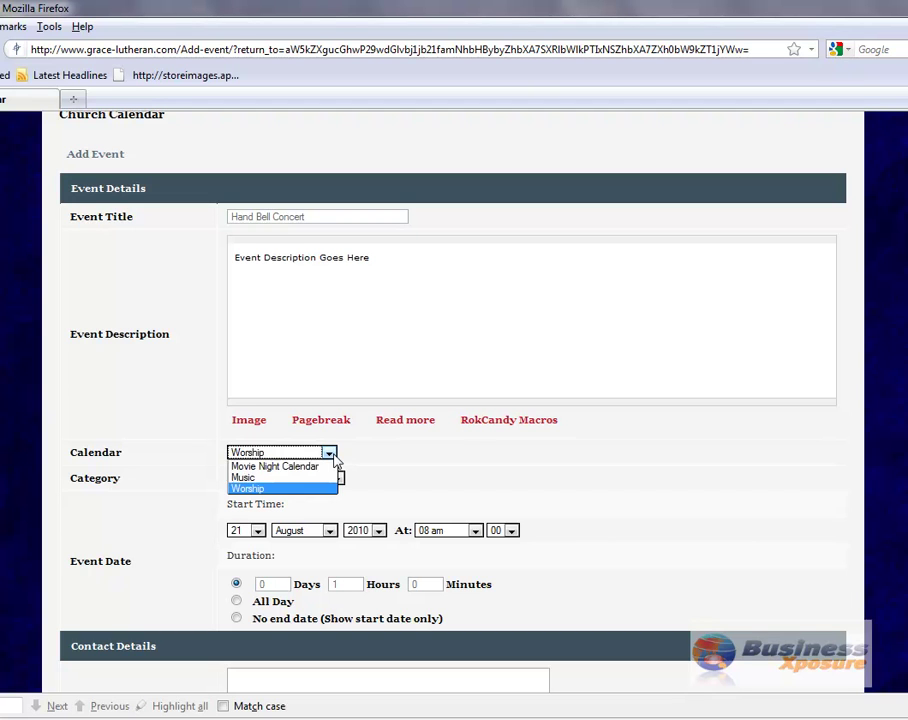
File the event under the Music calendar, starting on the 27th at 07 pm.
left_click(249, 479)
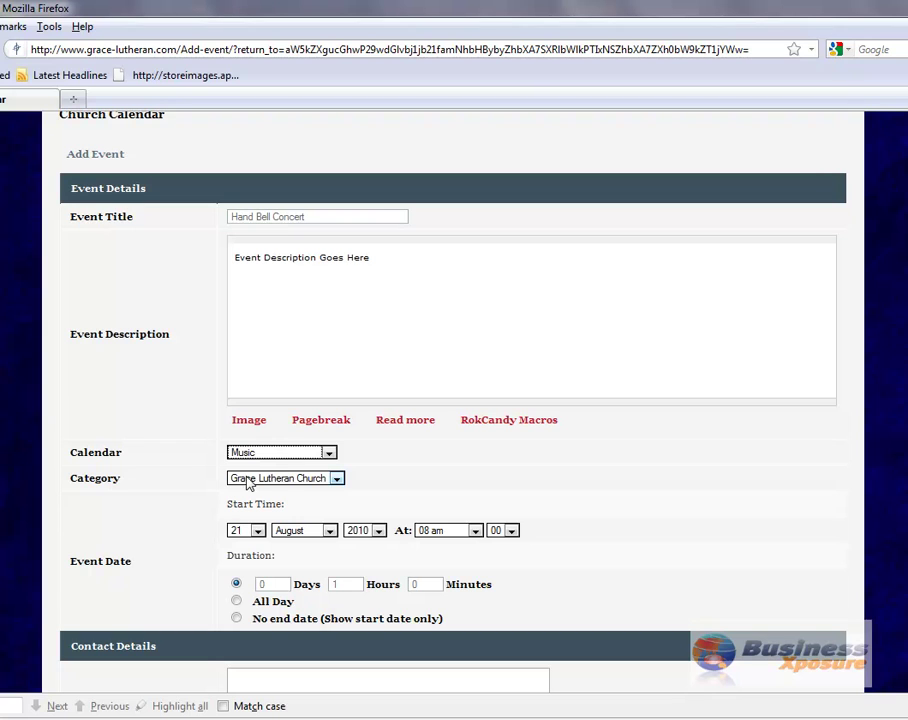
left_click(386, 479)
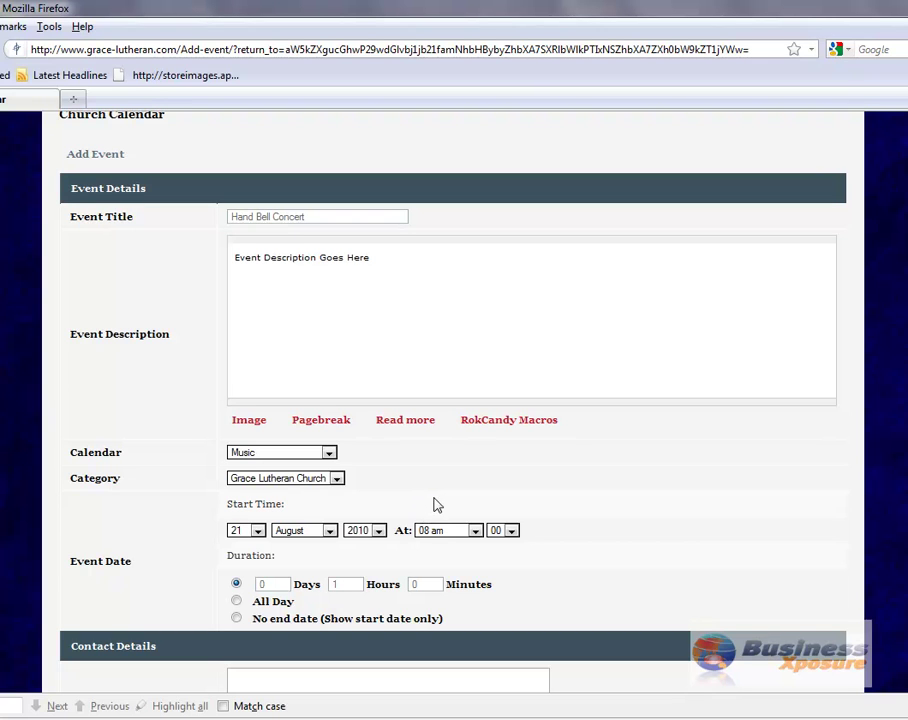
left_click(258, 531)
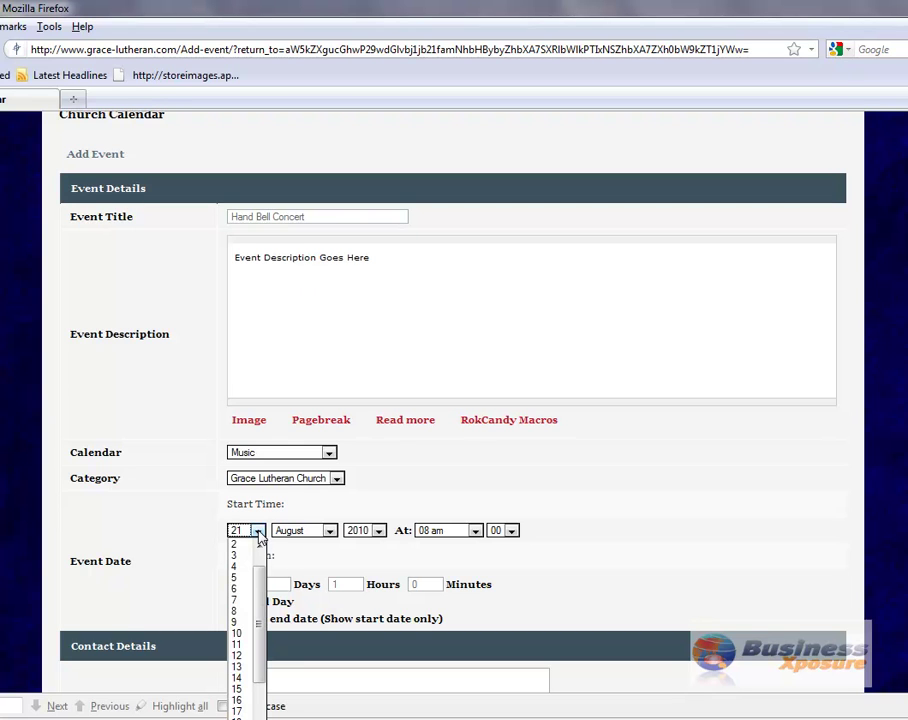
left_click_drag(259, 584, 261, 628)
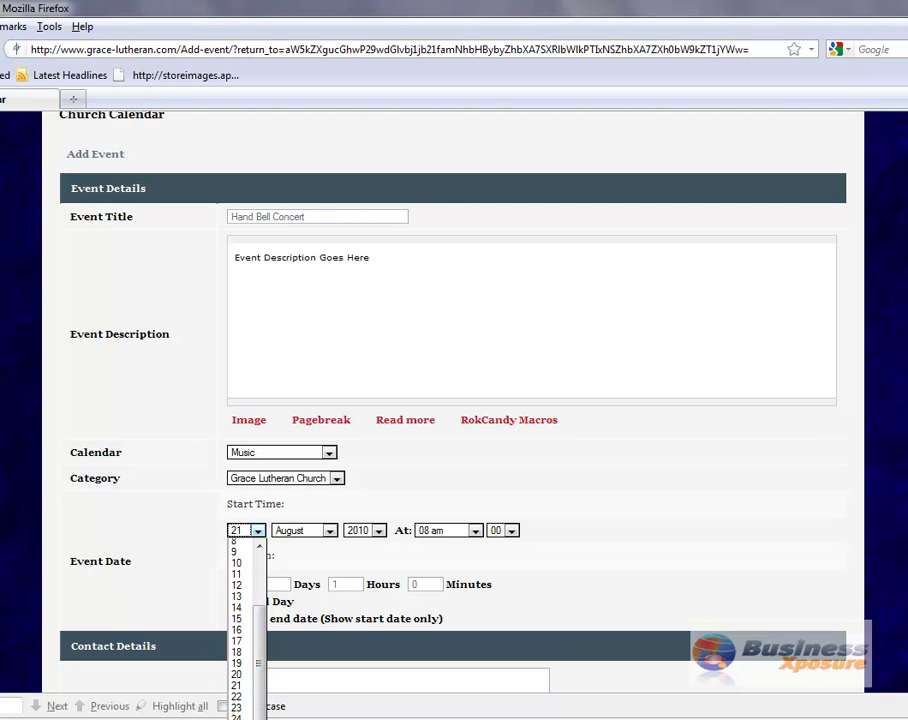
left_click(236, 716)
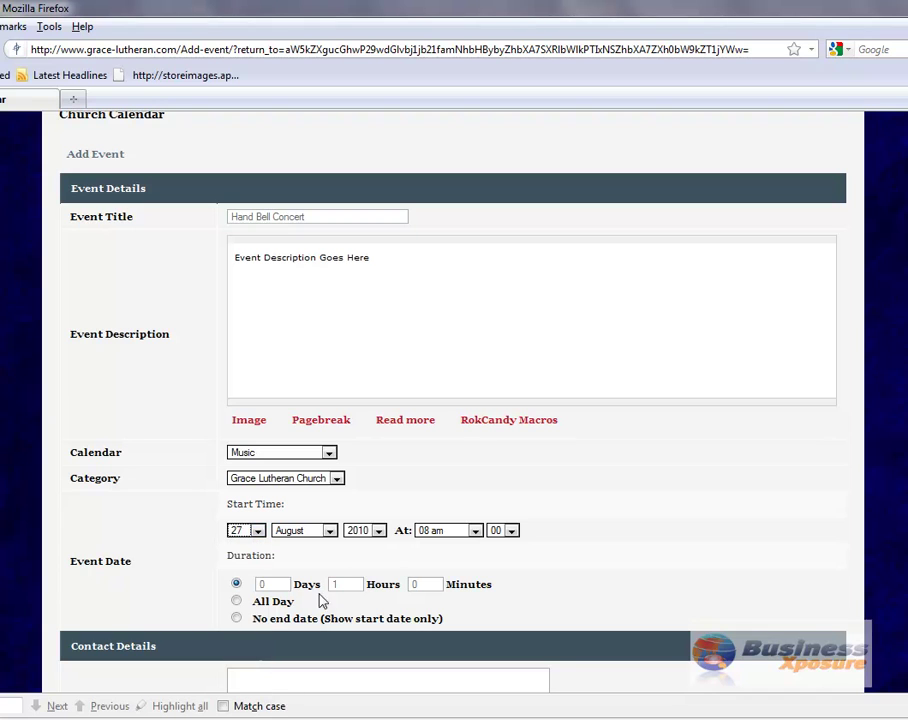
left_click(476, 531)
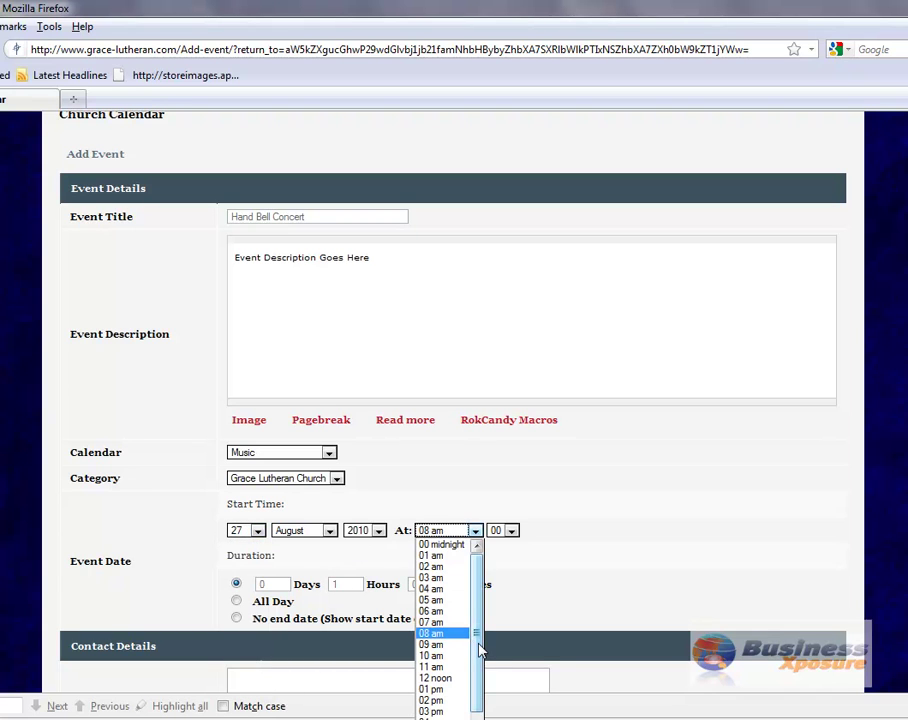
left_click_drag(477, 640, 481, 672)
left_click(431, 718)
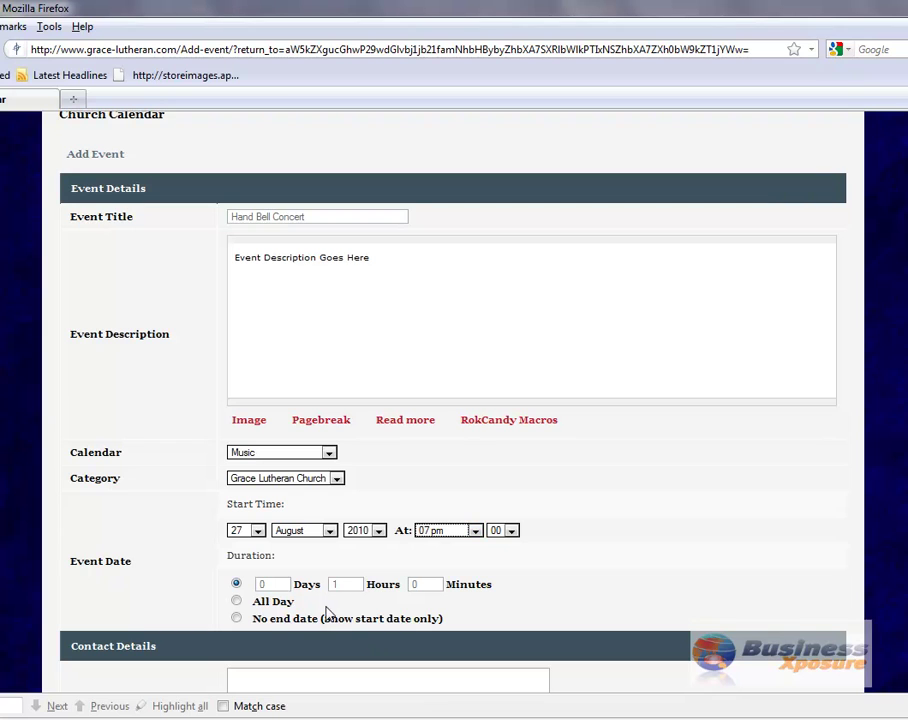
Set the event duration to 2 hours 30 minutes.
left_click(236, 600)
left_click(236, 584)
double_click(336, 584)
type("2")
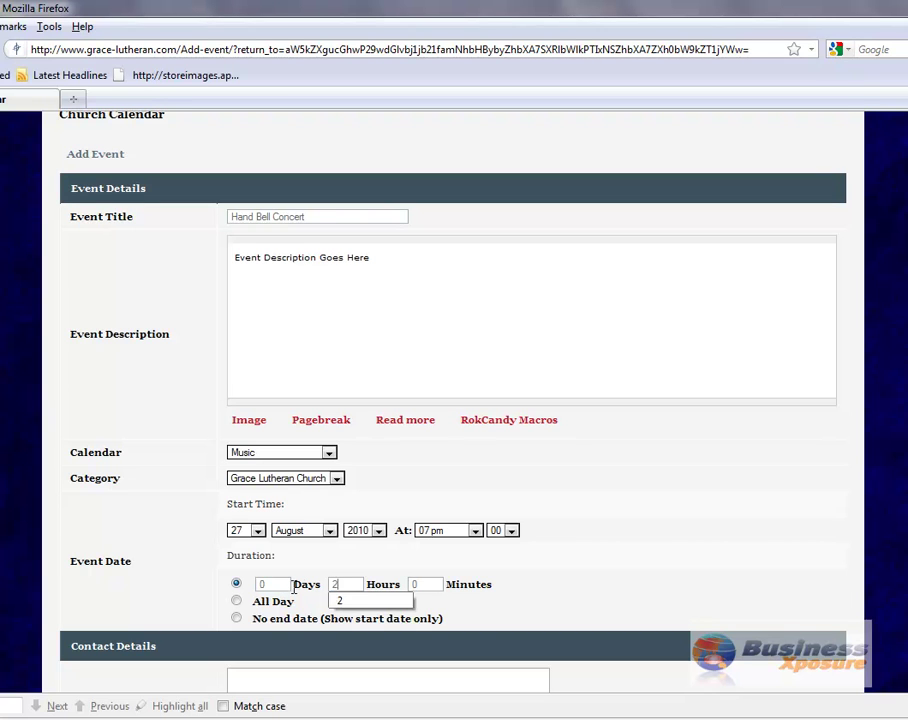
key("Tab")
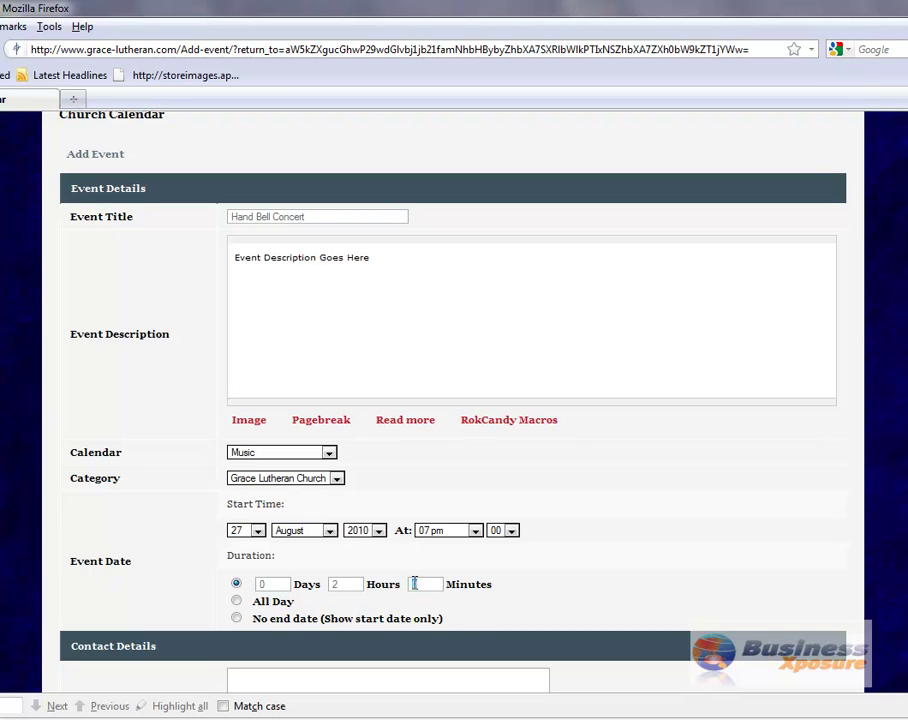
type("30")
scroll(541, 596, "down", 3)
left_click(346, 509)
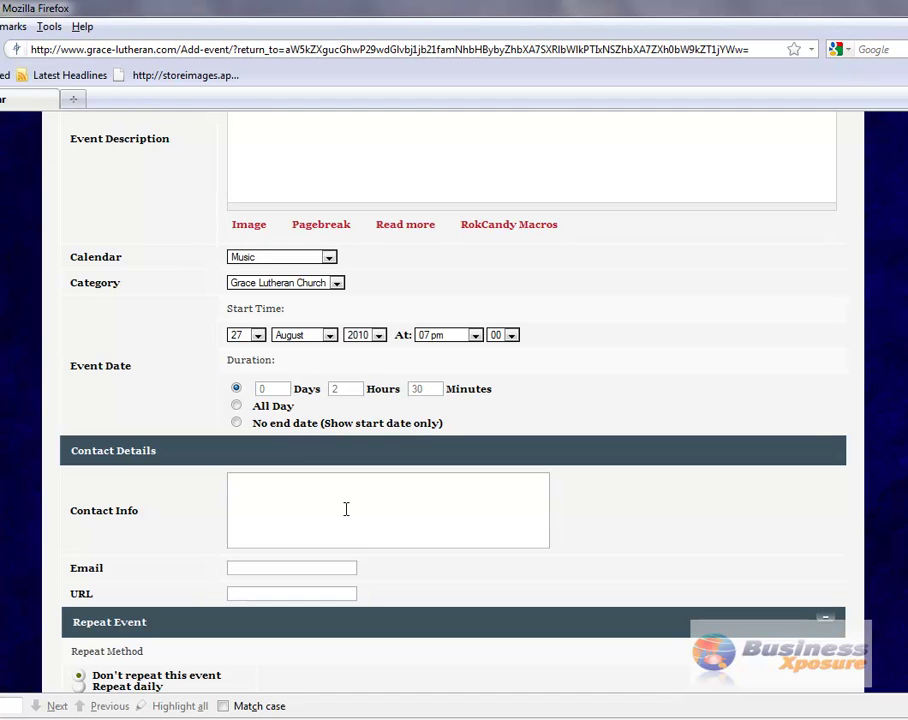
type("contact Information will go ")
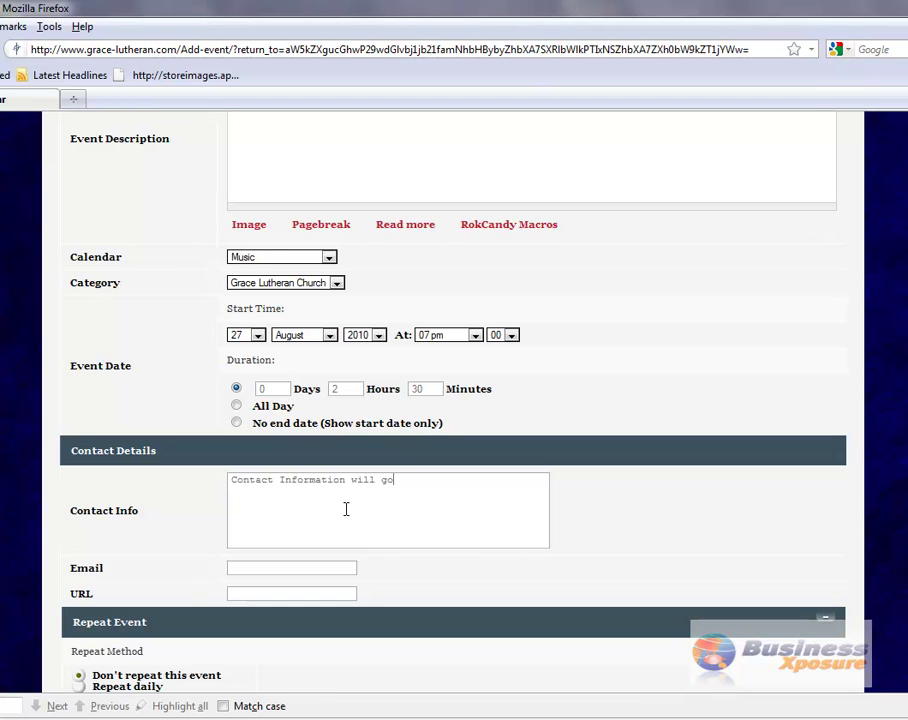
type("here")
left_click(296, 564)
type("sales")
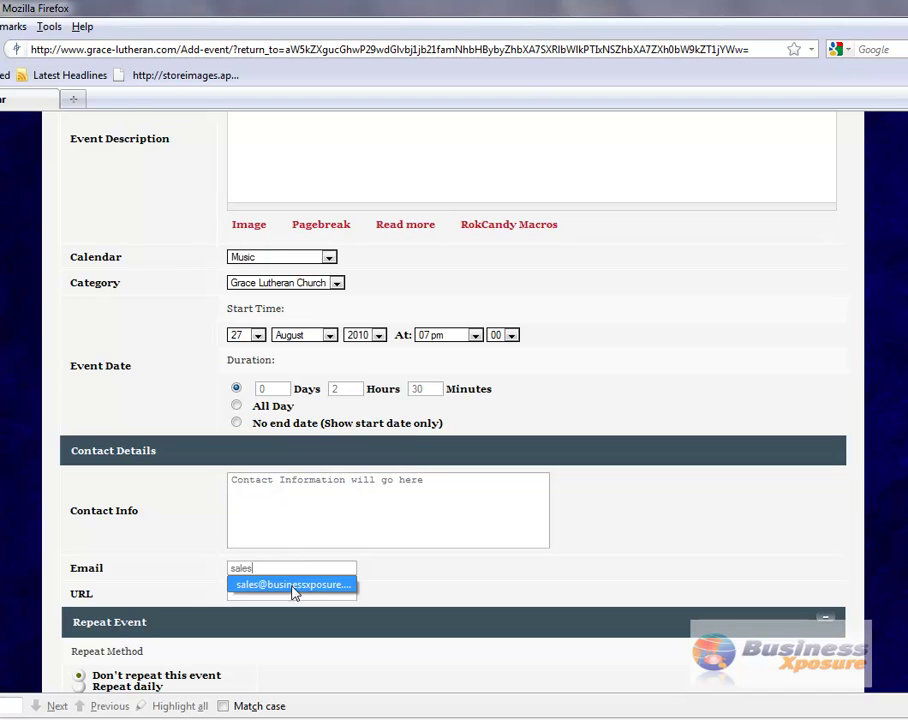
left_click(294, 586)
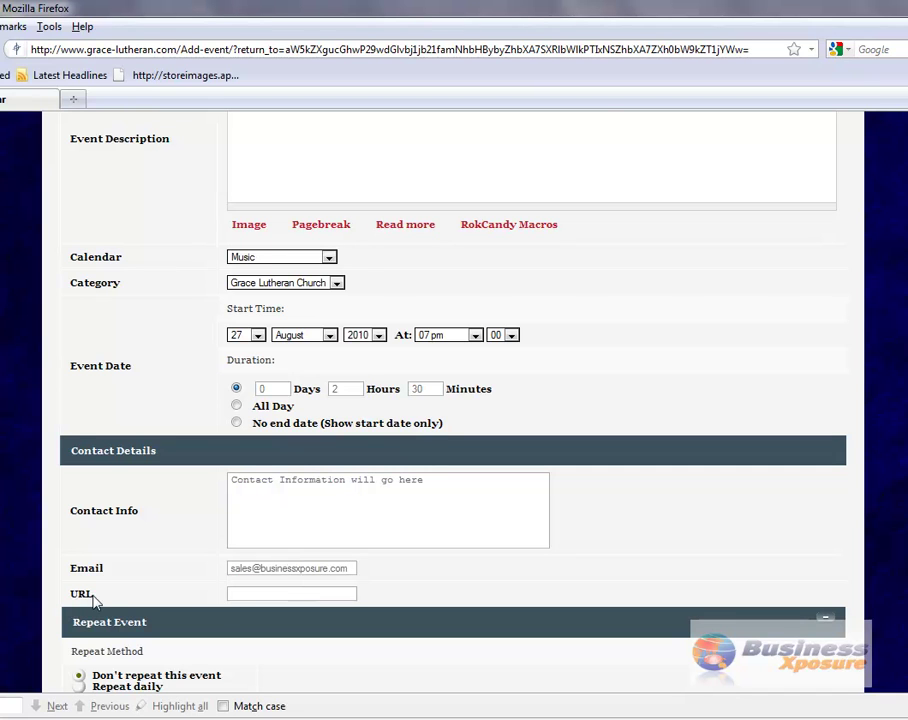
left_click(258, 596)
type("ww")
left_click(262, 610)
Try the repeat options and settle on repeating weekly on Tuesdays.
scroll(549, 462, "down", 3)
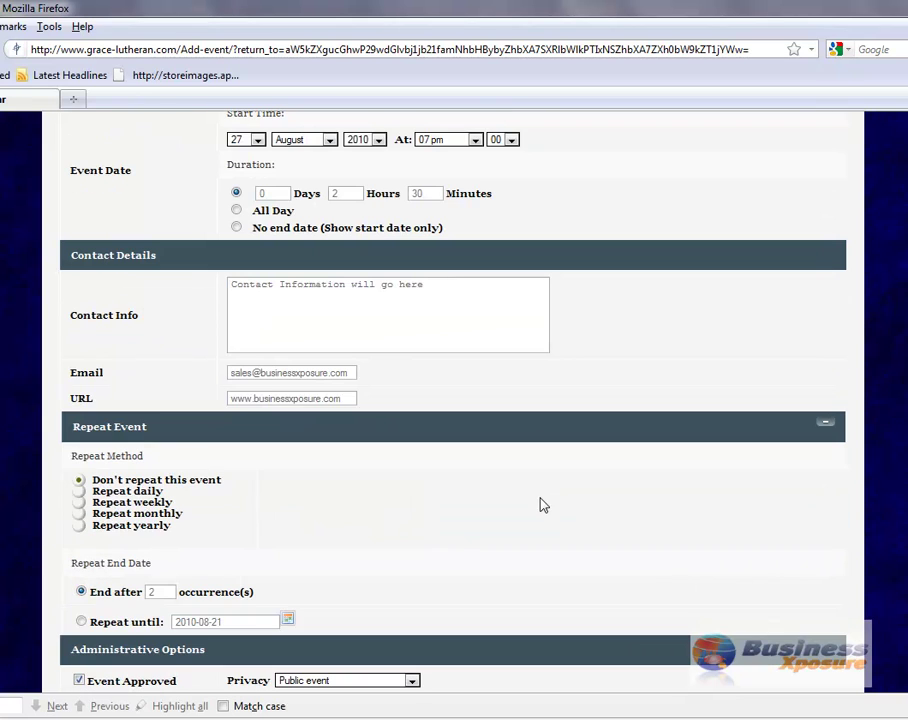
left_click(80, 491)
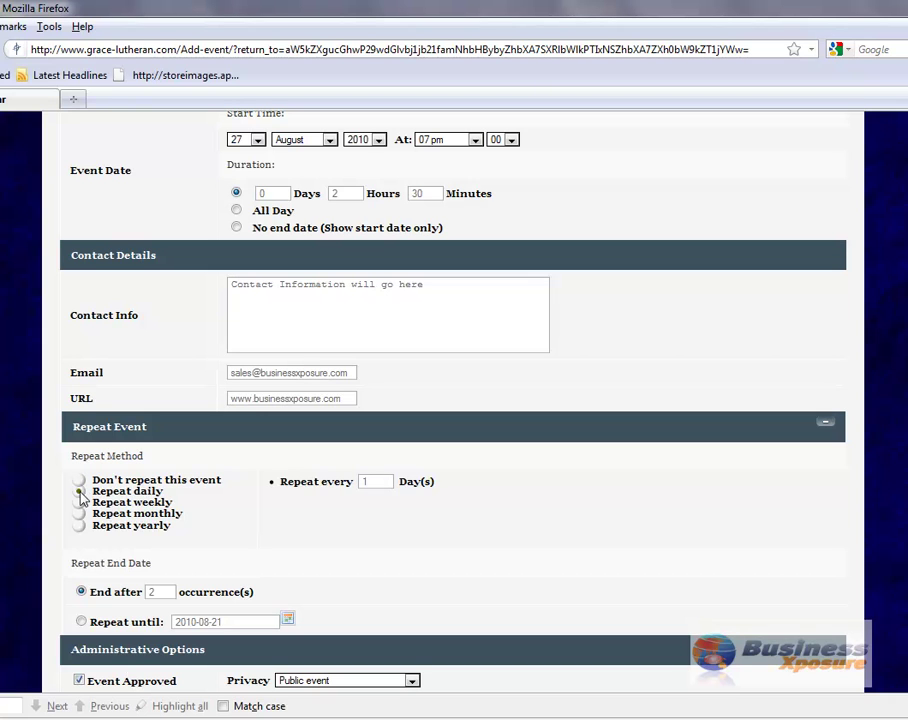
left_click(81, 505)
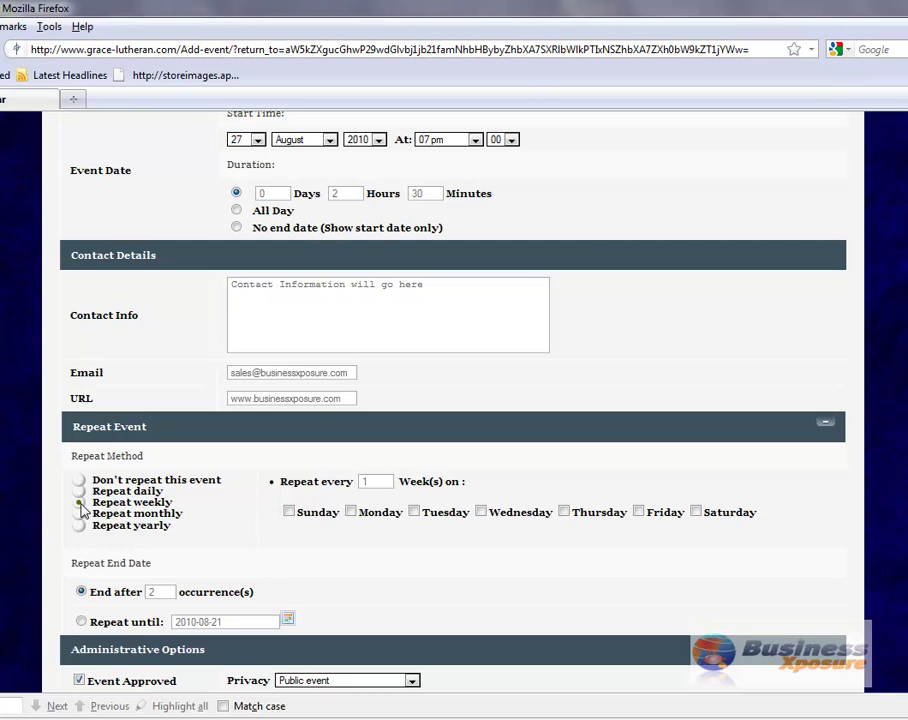
left_click(81, 515)
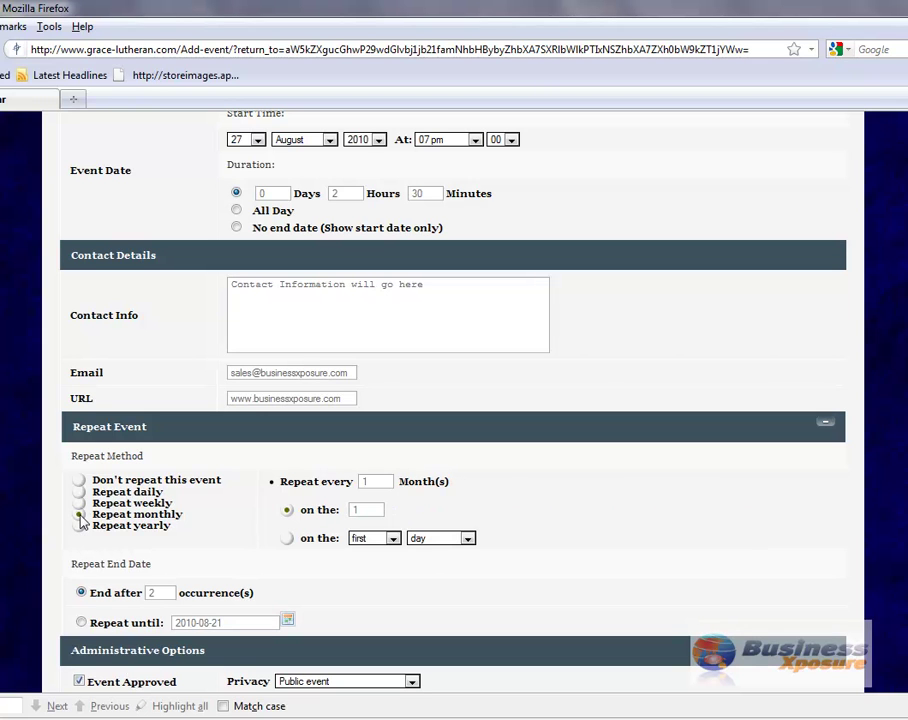
left_click(81, 526)
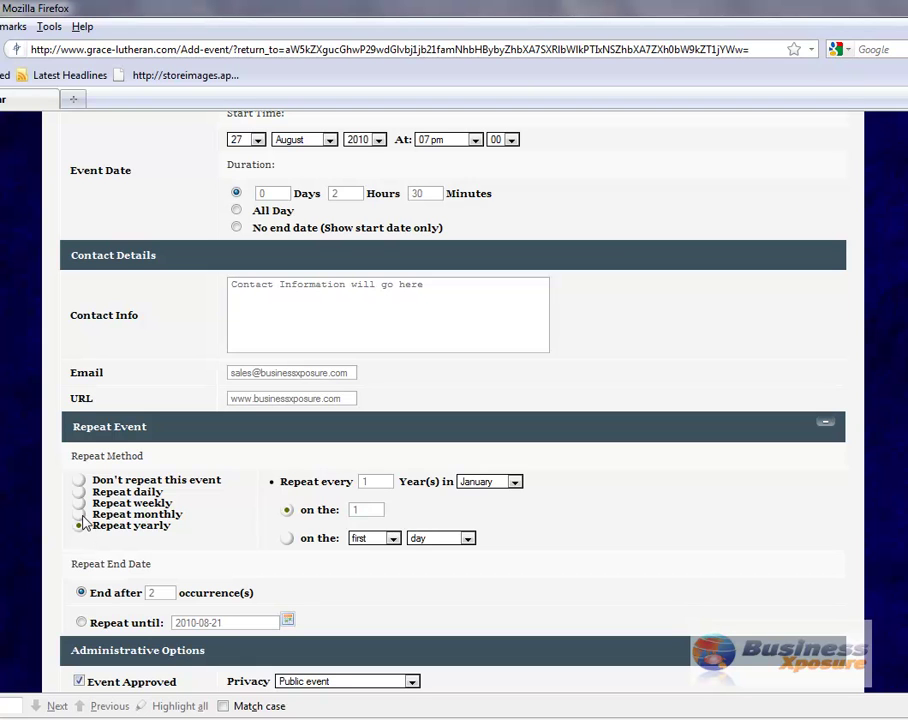
left_click(81, 515)
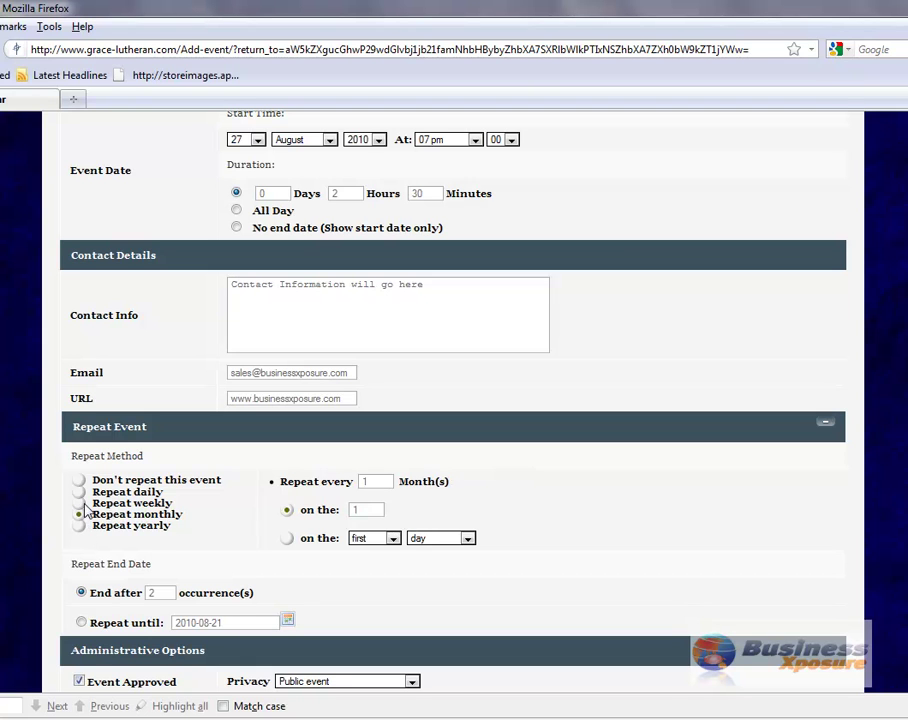
left_click(80, 503)
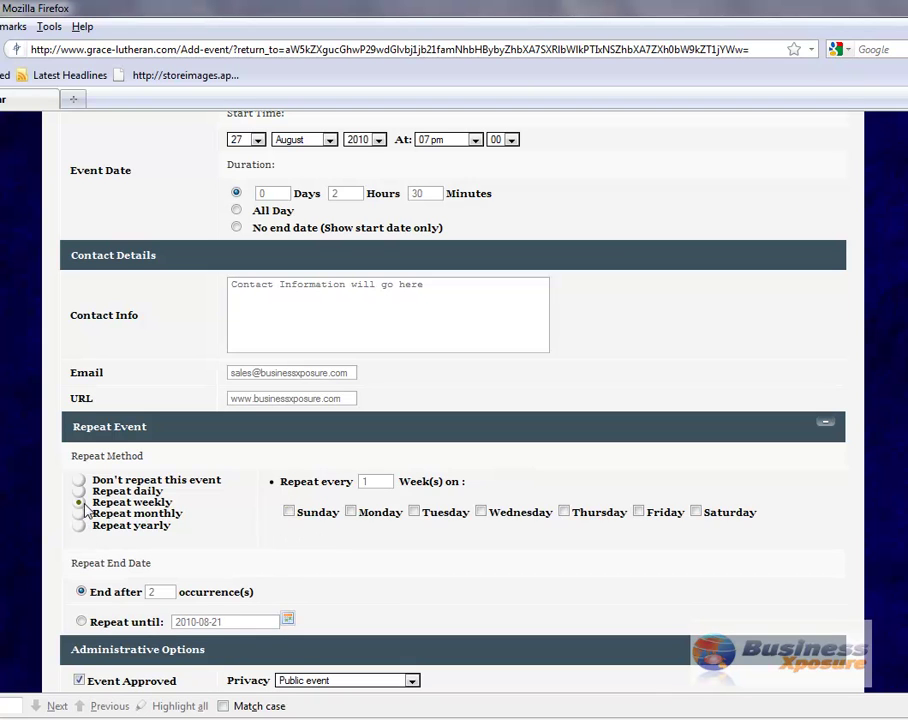
left_click(415, 512)
double_click(153, 592)
Set occurrences to 4, then switch to Don't repeat this event and submit it.
type("43")
key("BackSpace")
left_click(81, 621)
left_click(80, 481)
scroll(277, 488, "down", 3)
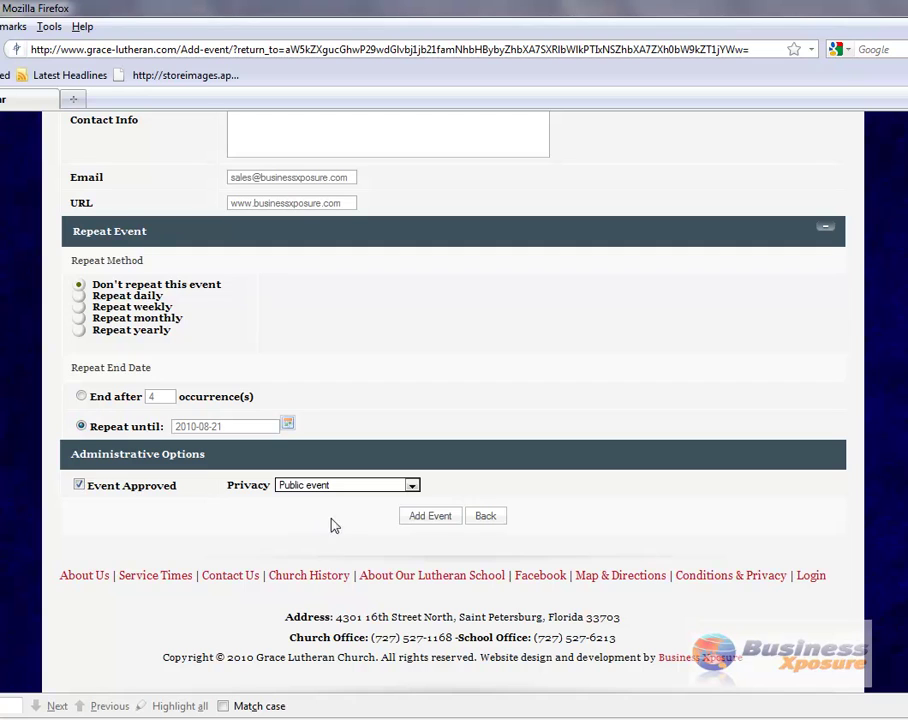
left_click(422, 520)
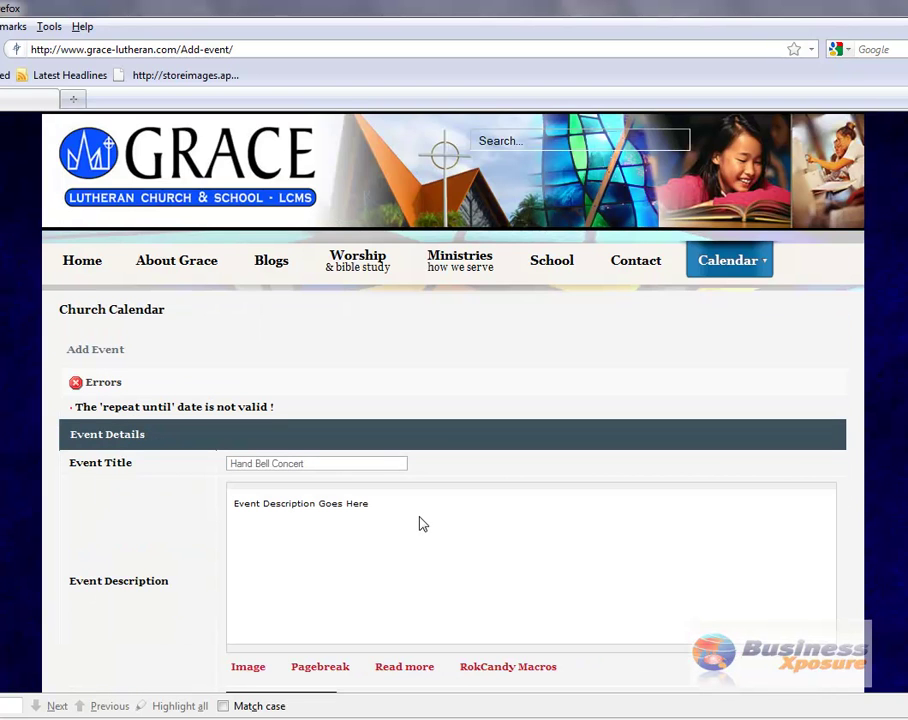
Make the repeat end after 1 occurrence and resubmit the Hand Bell Concert.
scroll(420, 524, "down", 2)
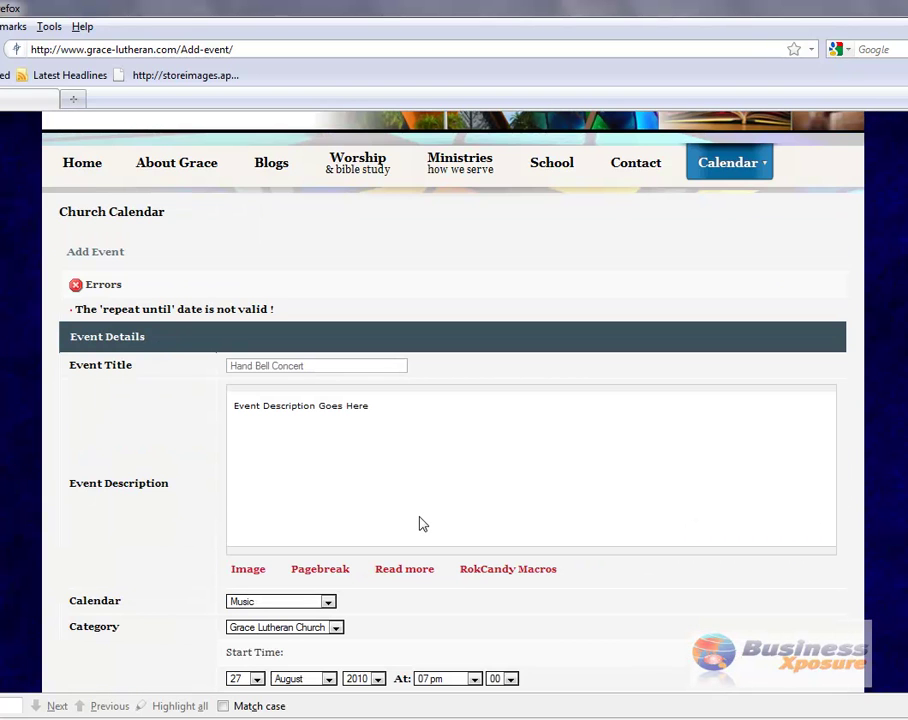
scroll(324, 434, "down", 6)
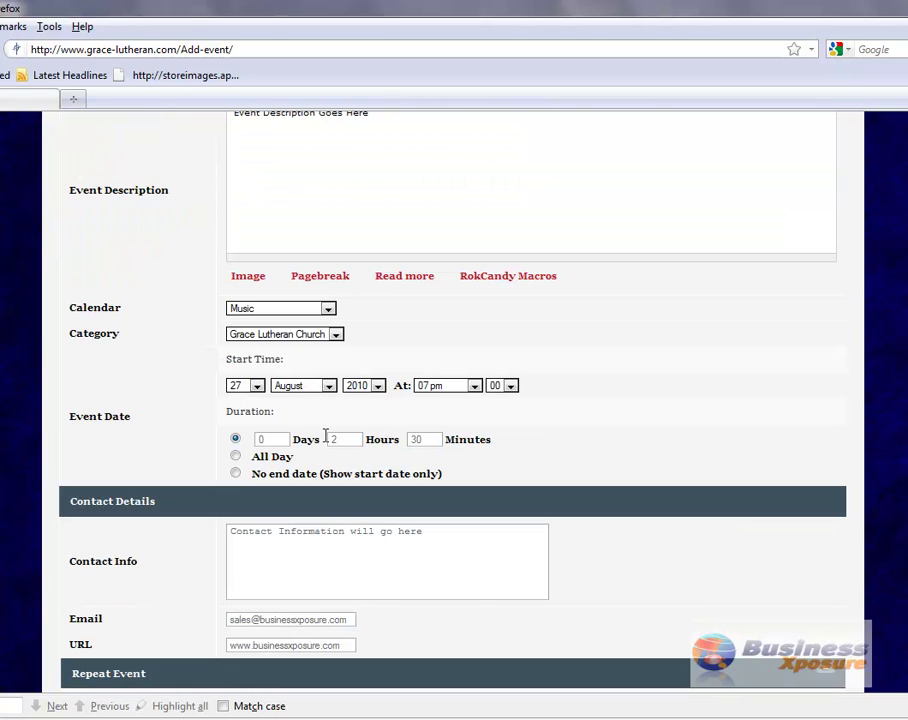
scroll(281, 467, "down", 6)
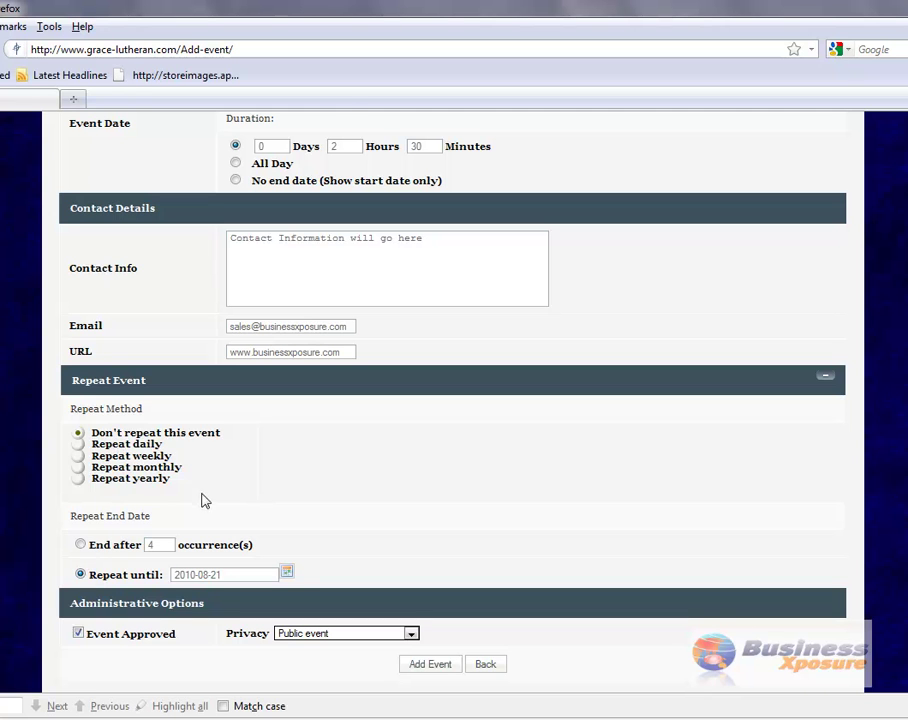
scroll(207, 492, "up", 5)
scroll(300, 306, "up", 4)
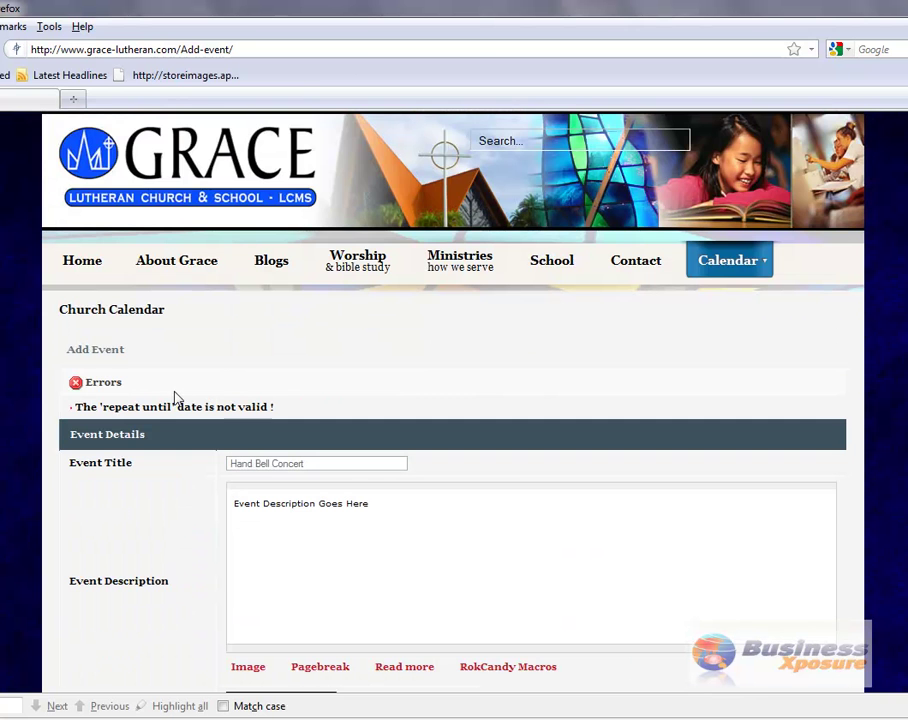
scroll(235, 463, "down", 6)
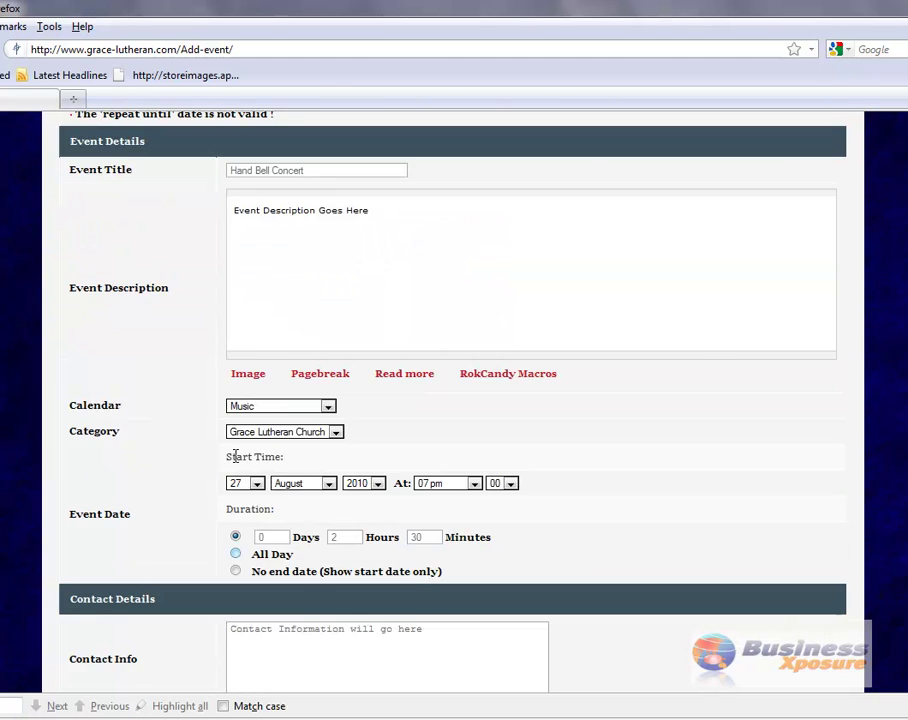
scroll(235, 458, "down", 1)
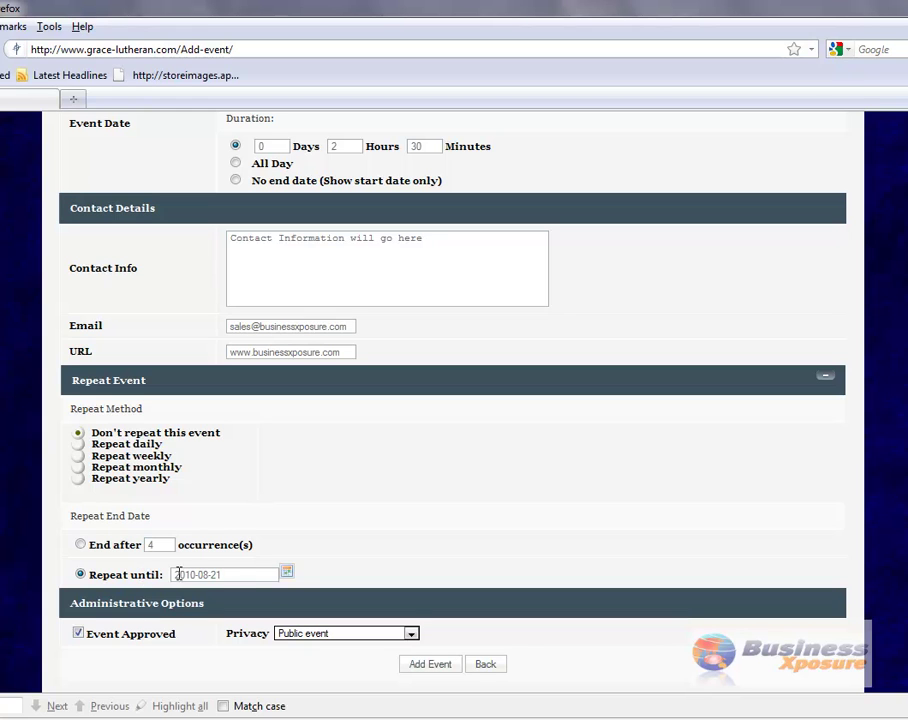
left_click(81, 547)
left_click_drag(152, 545, 136, 541)
type("1")
left_click(432, 667)
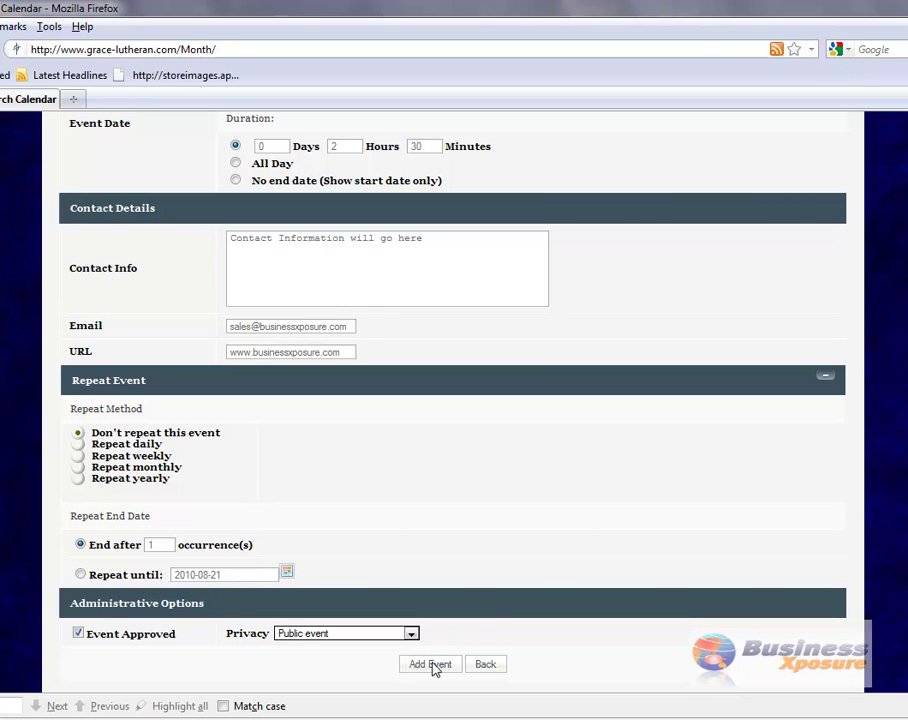
Scroll the August 2010 month view, then move ahead to the September and October 2010 calendars.
scroll(435, 669, "down", 5)
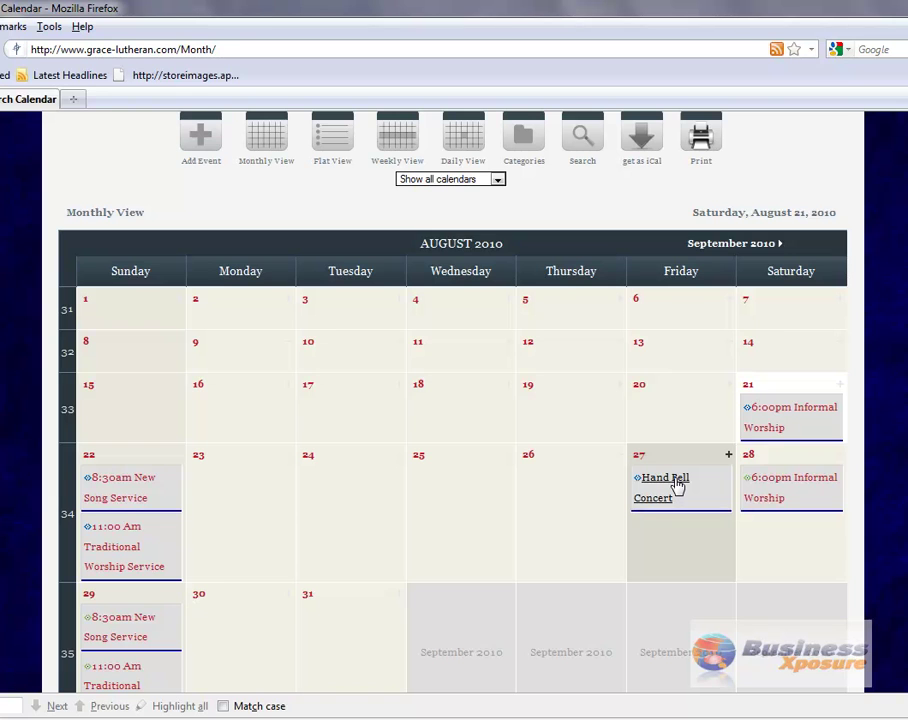
scroll(677, 484, "down", 3)
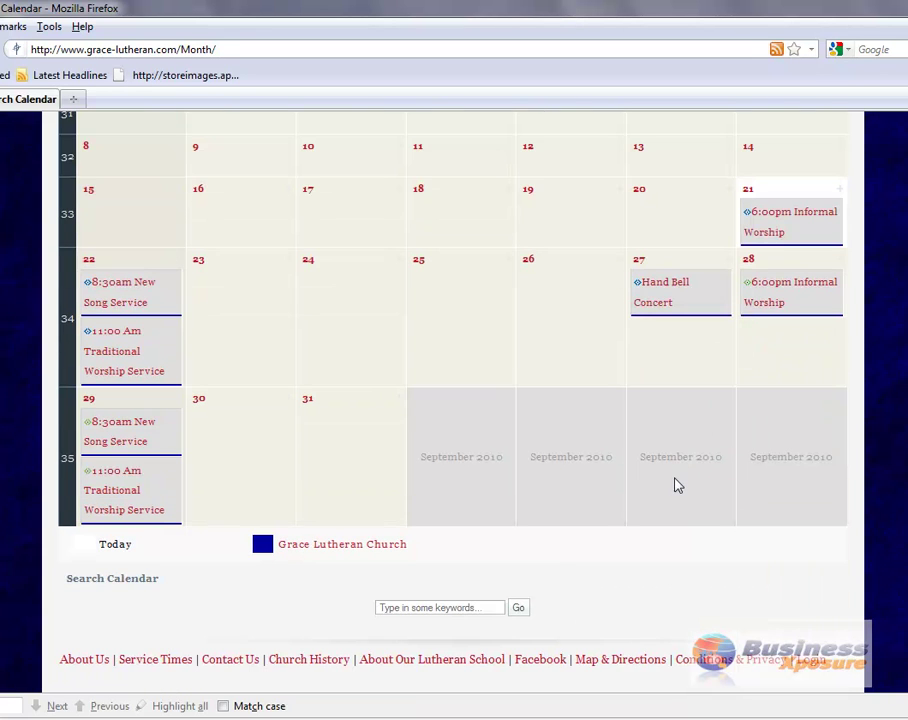
scroll(677, 484, "up", 2)
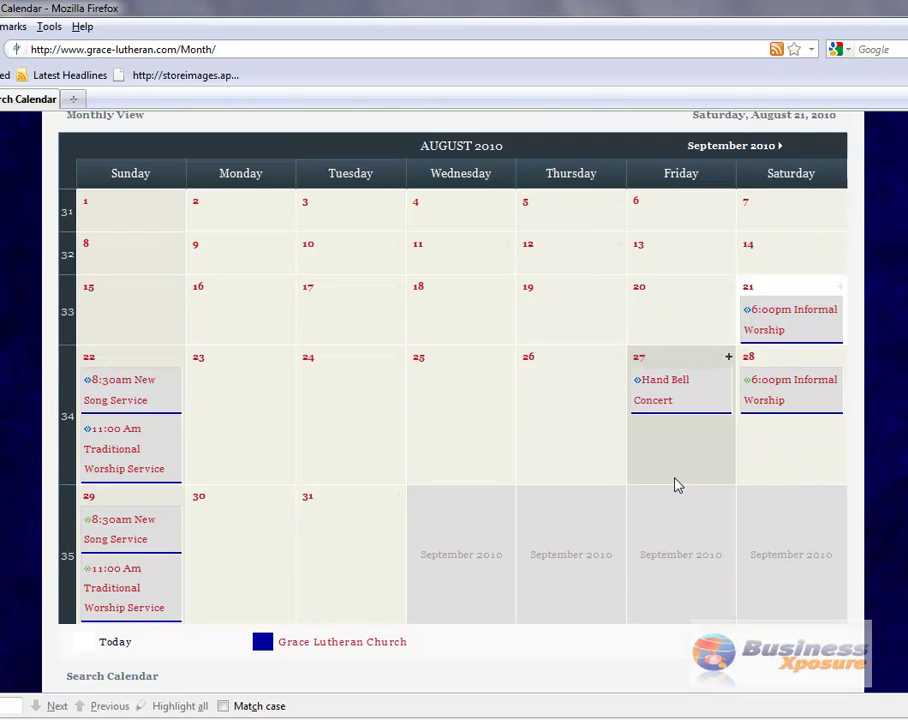
left_click(757, 147)
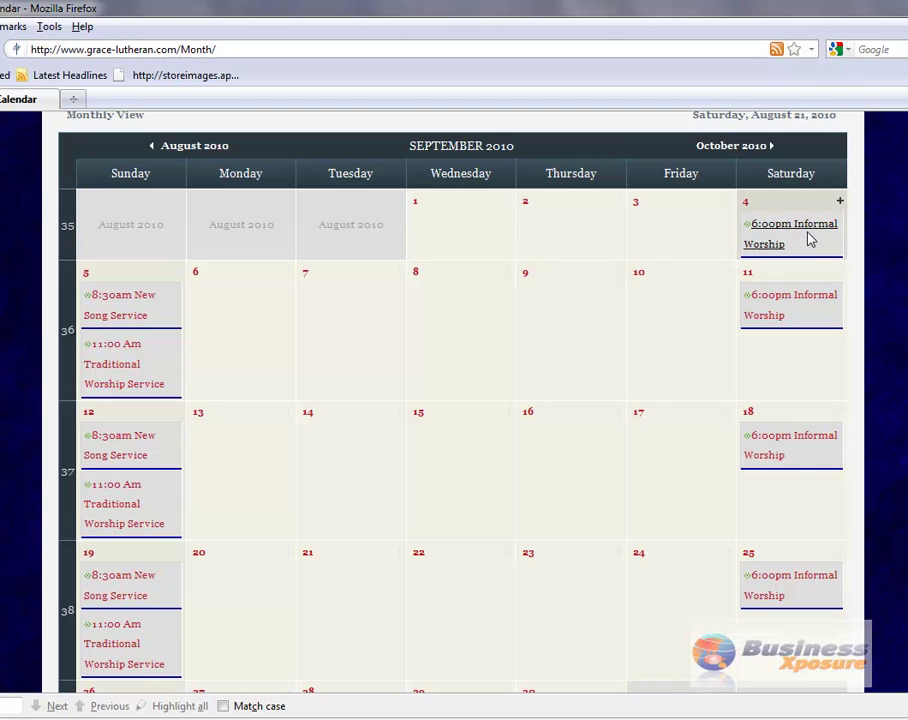
left_click(767, 150)
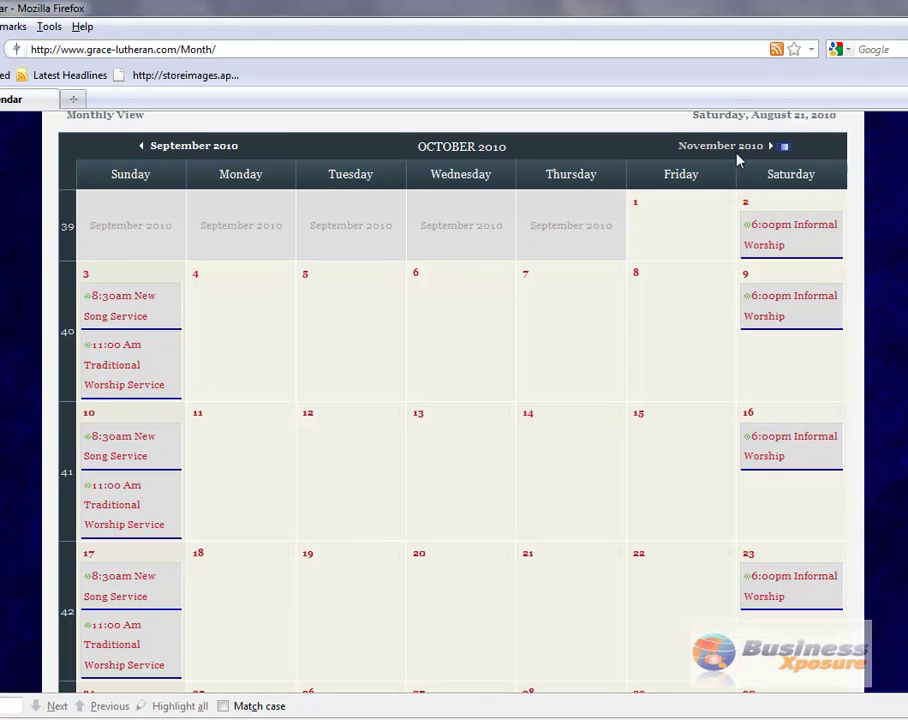
Step back to August 2010 and confirm the Hand Bell Concert shows on Friday the 27th.
left_click(157, 152)
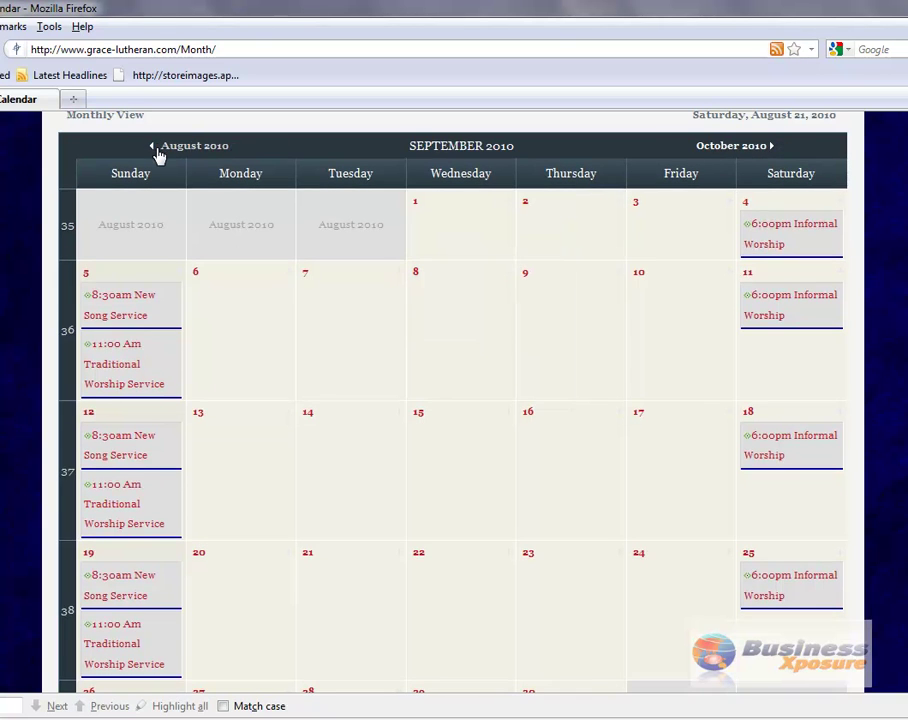
left_click(156, 153)
left_click(157, 153)
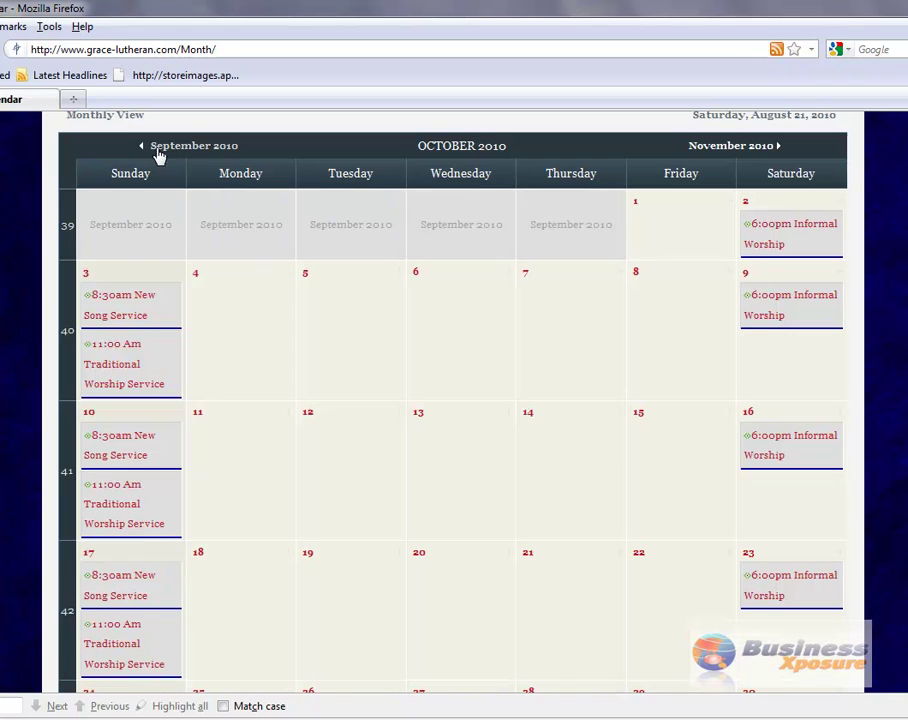
left_click(157, 152)
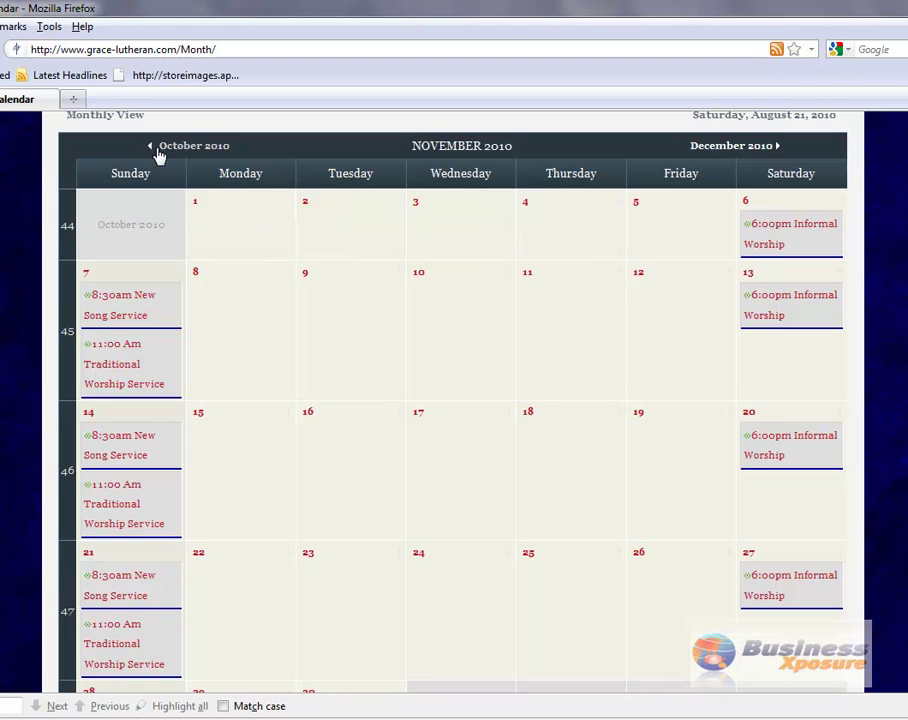
left_click(157, 152)
left_click(157, 152)
left_click(157, 152)
scroll(215, 215, "up", 4)
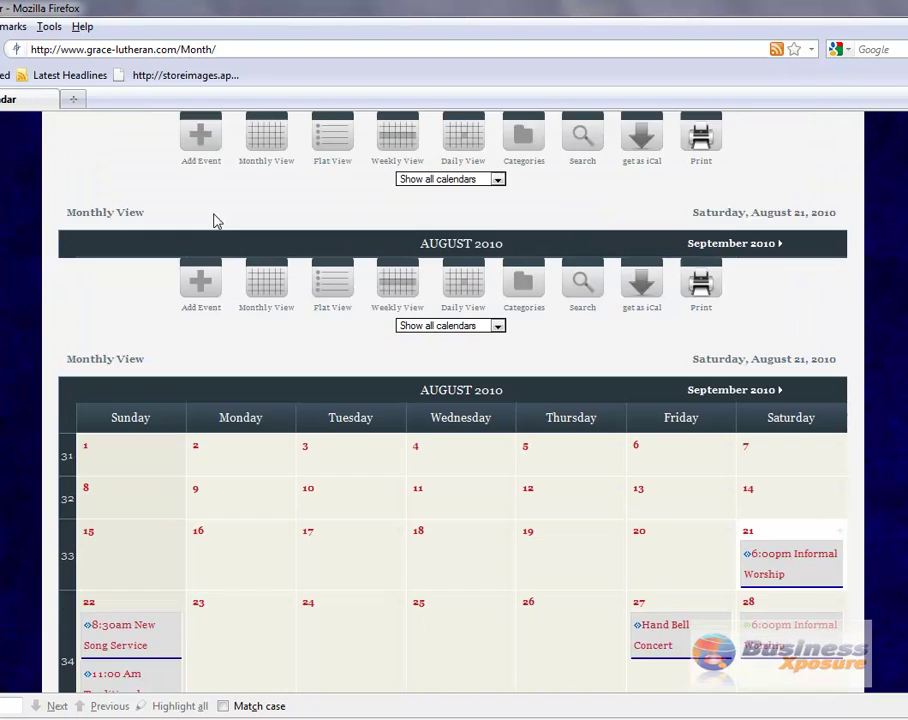
Filter the calendar to show only the Music calendar.
left_click(489, 322)
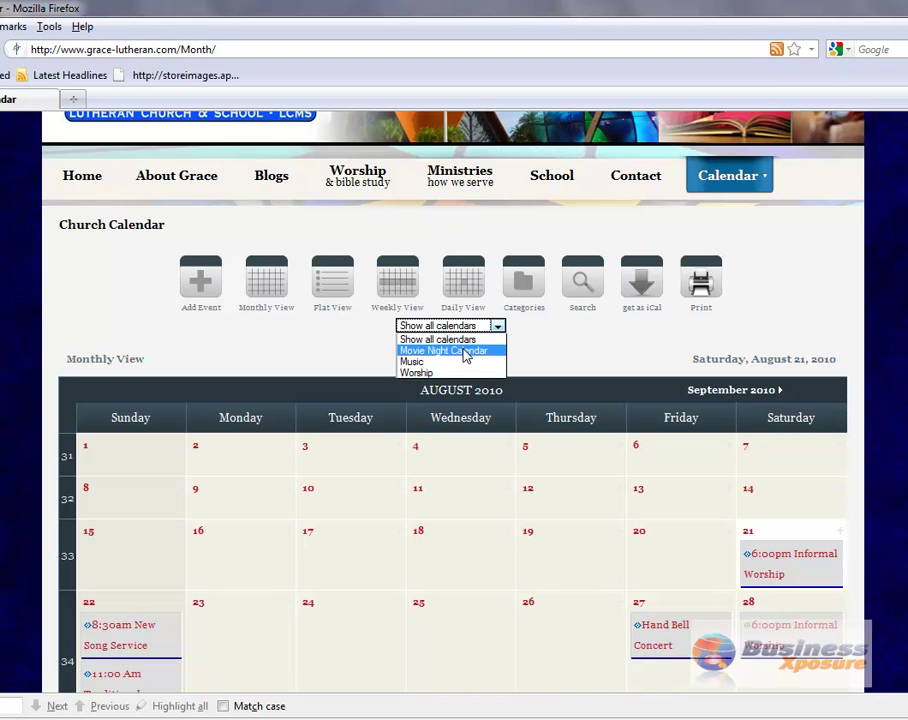
left_click(429, 364)
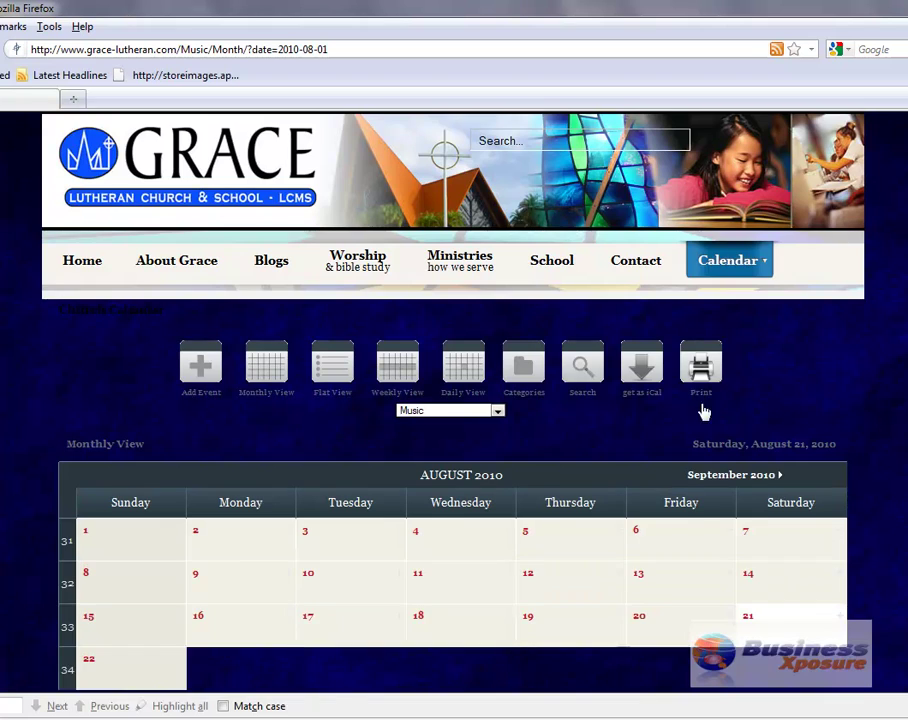
scroll(799, 437, "down", 3)
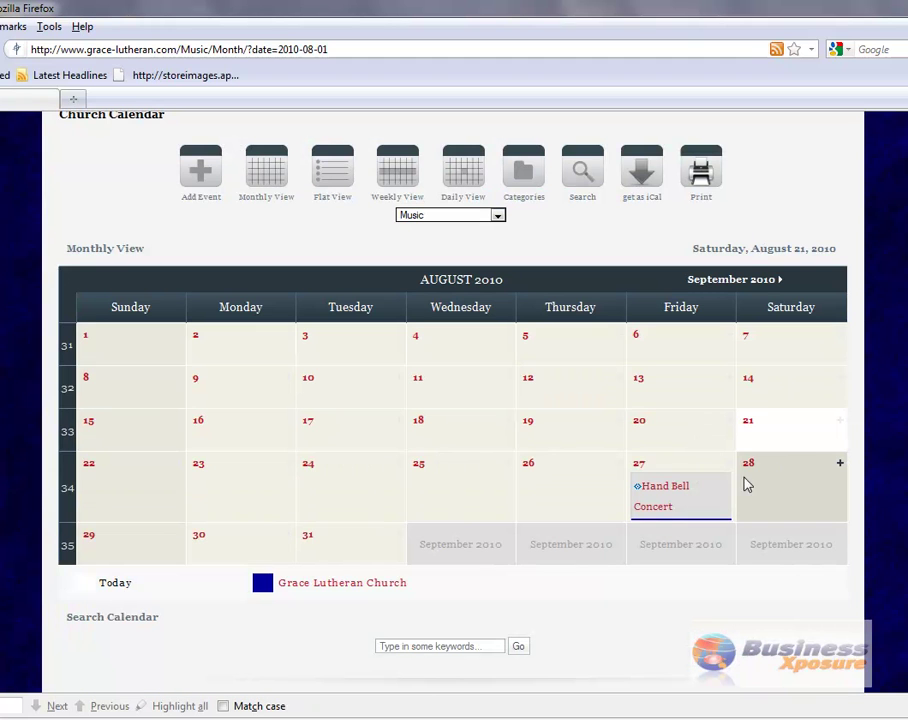
Switch to Flat View, listing the Hand Bell Concert on August 27, 7:00–9:30 pm.
left_click(325, 190)
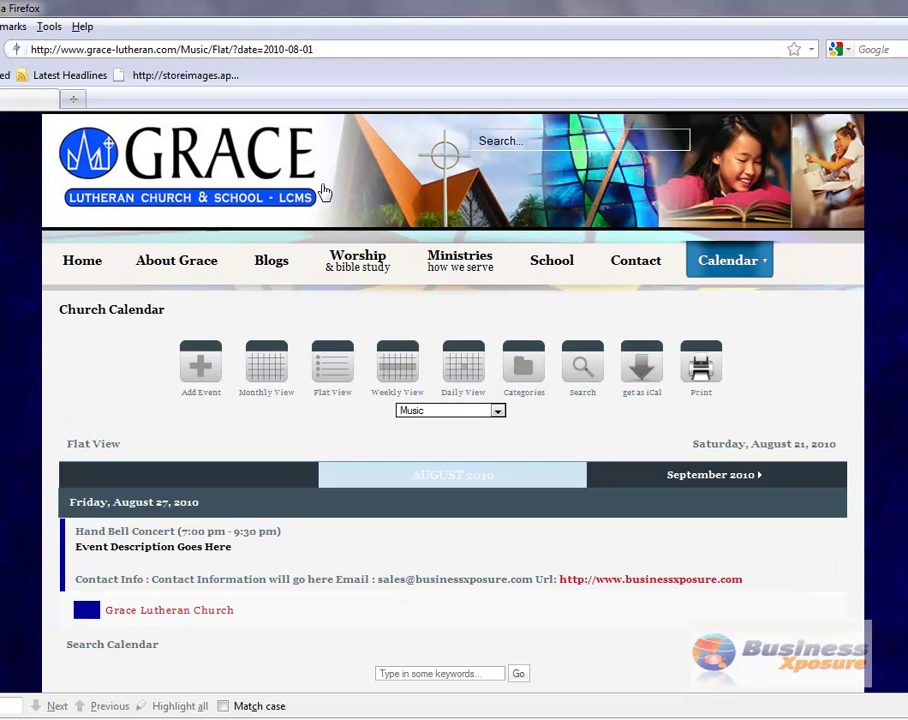
scroll(500, 357, "down", 2)
scroll(460, 378, "up", 3)
scroll(385, 395, "down", 3)
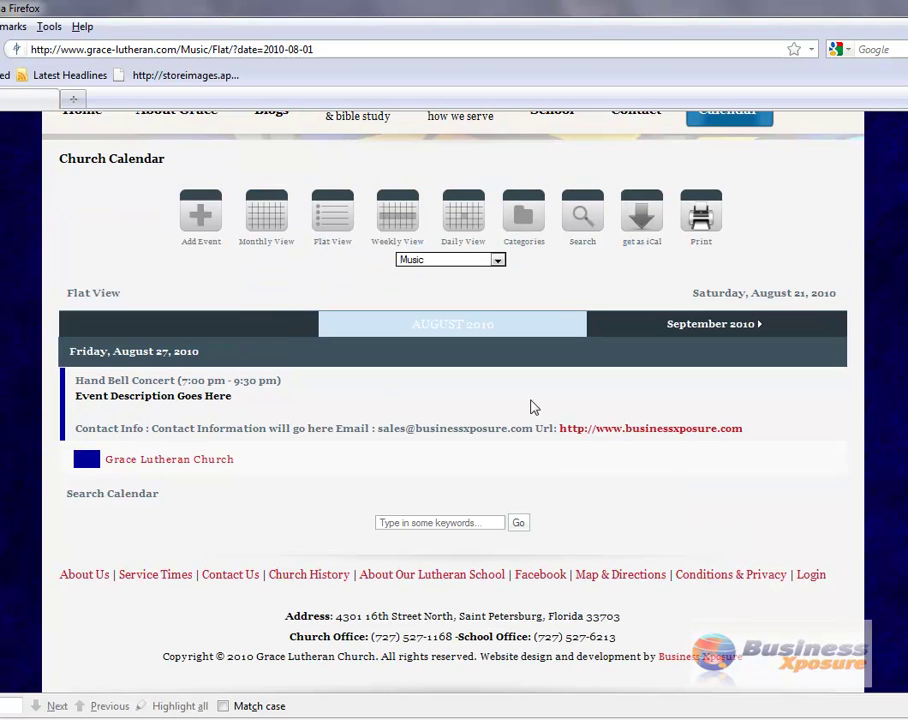
Log out of the site administration from the footer Login page.
left_click(813, 576)
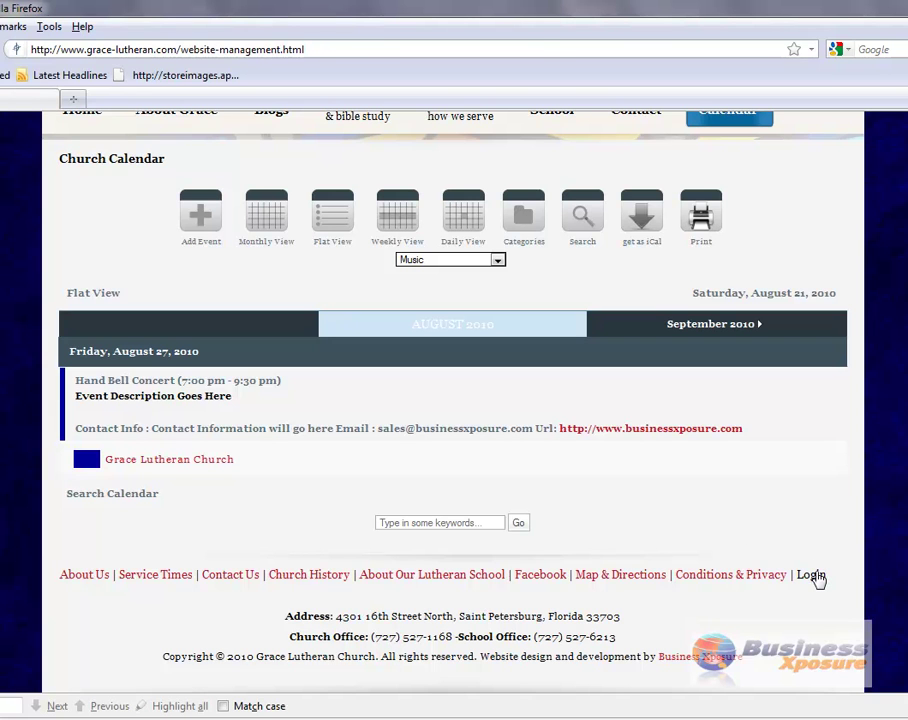
scroll(760, 545, "down", 2)
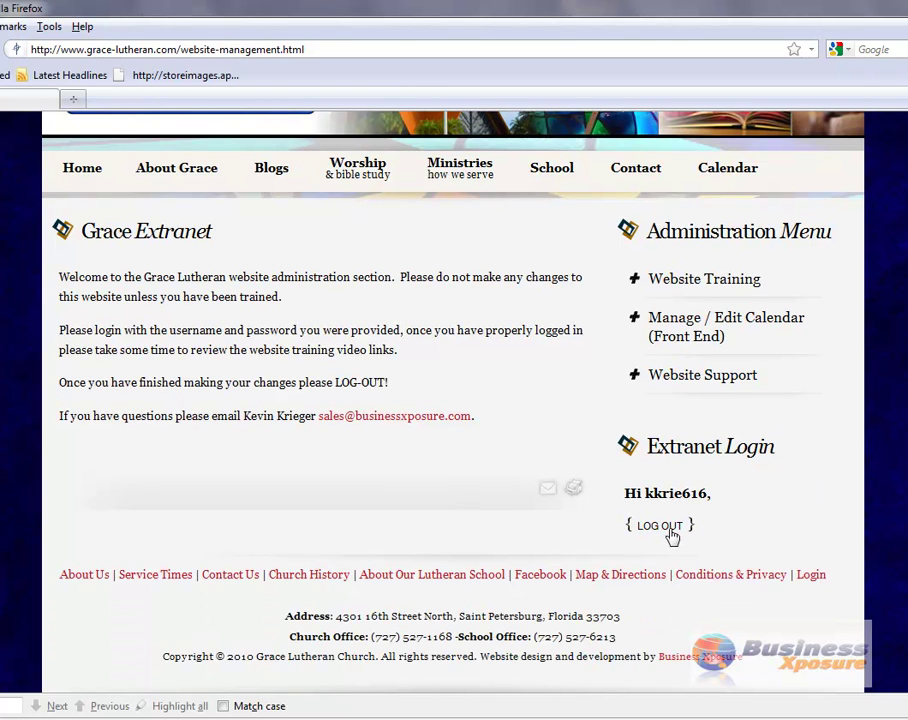
left_click(668, 532)
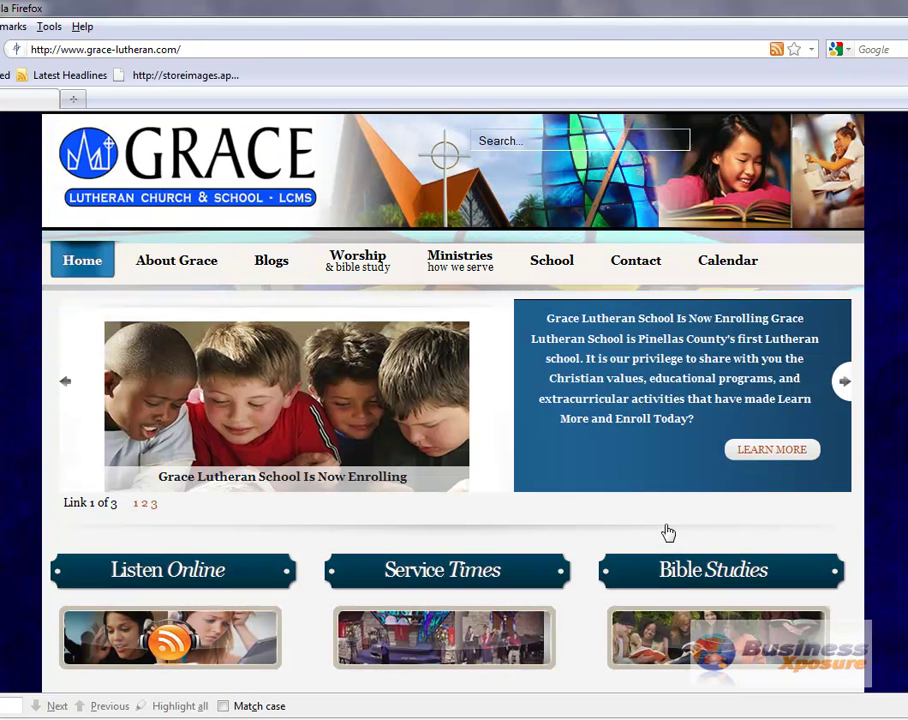
Open Calendar > Church Calendar and check the Hand Bell Concert on August 27.
left_click(725, 263)
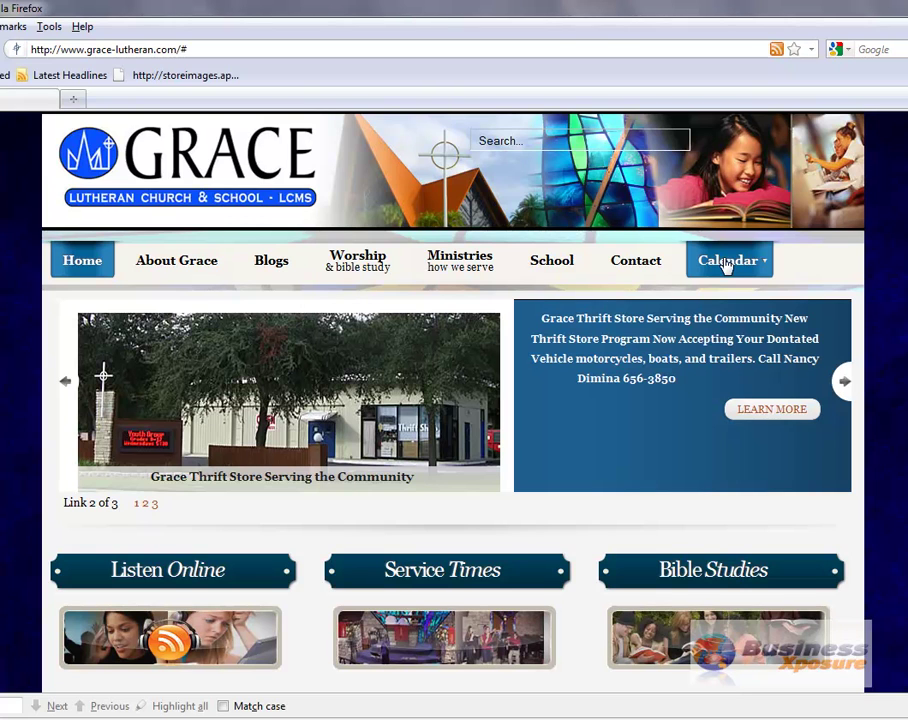
scroll(800, 350, "down", 4)
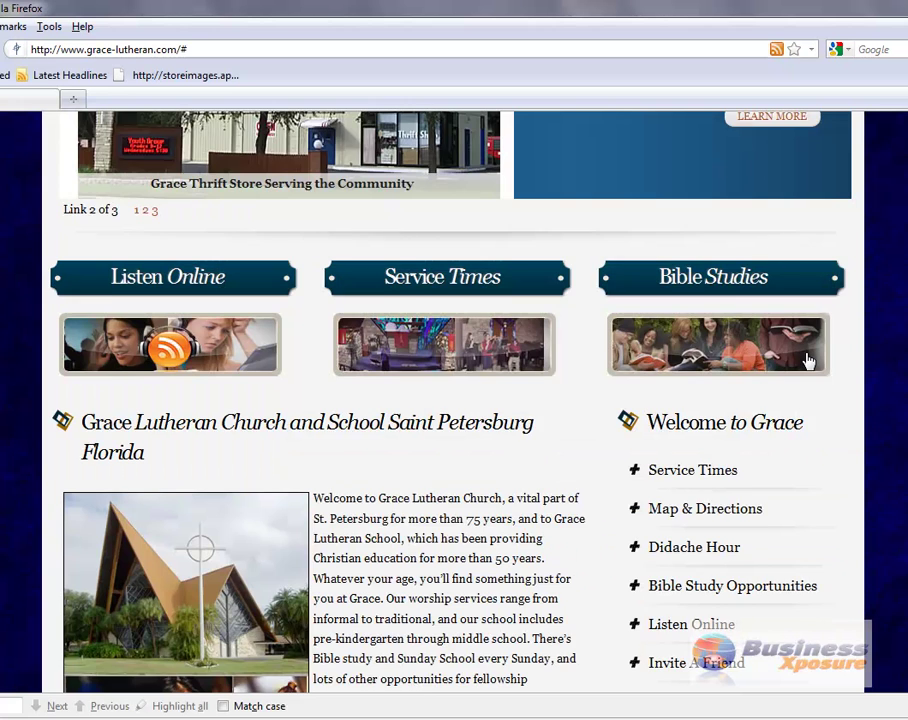
scroll(791, 334, "up", 4)
mouse_move(756, 244)
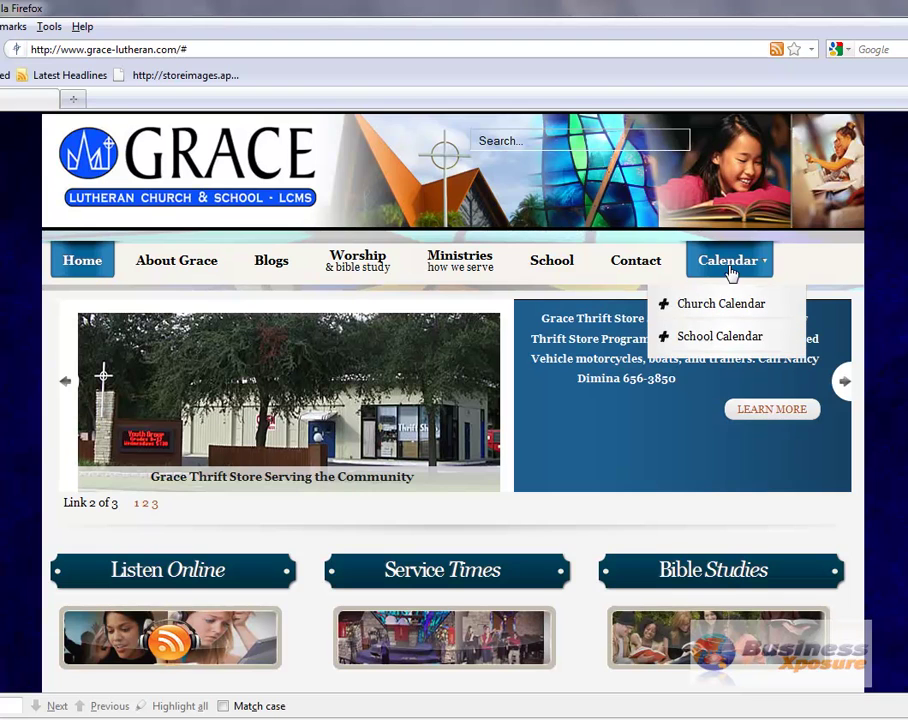
left_click(706, 313)
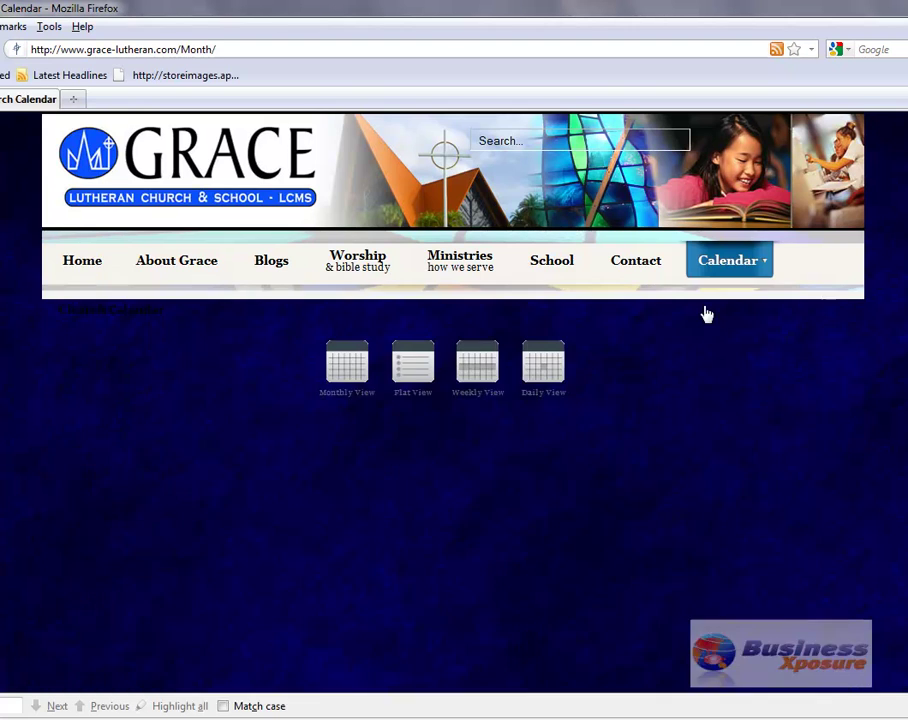
scroll(703, 314, "down", 3)
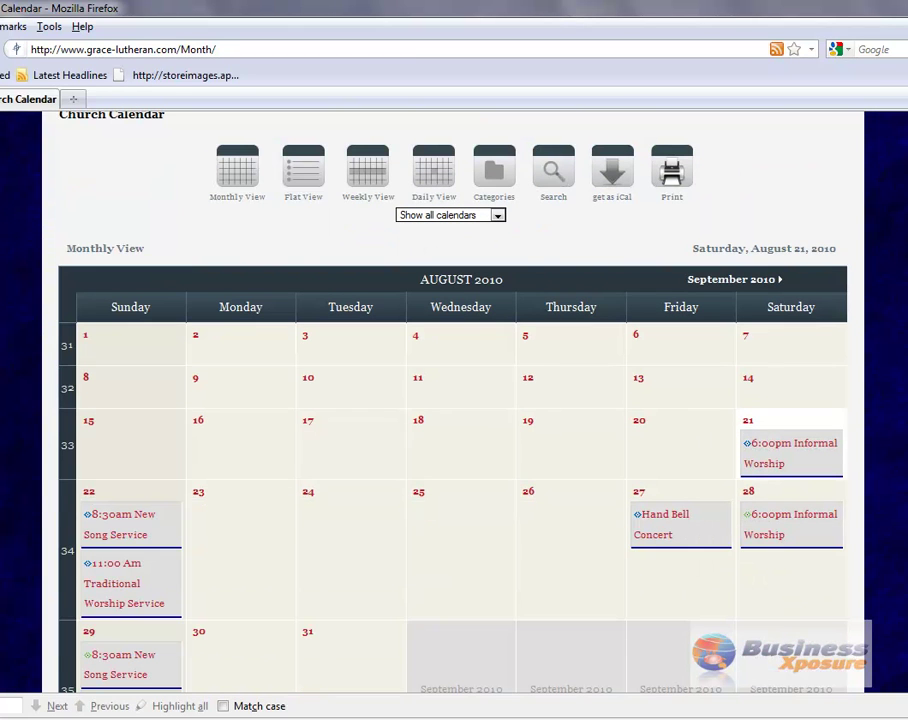